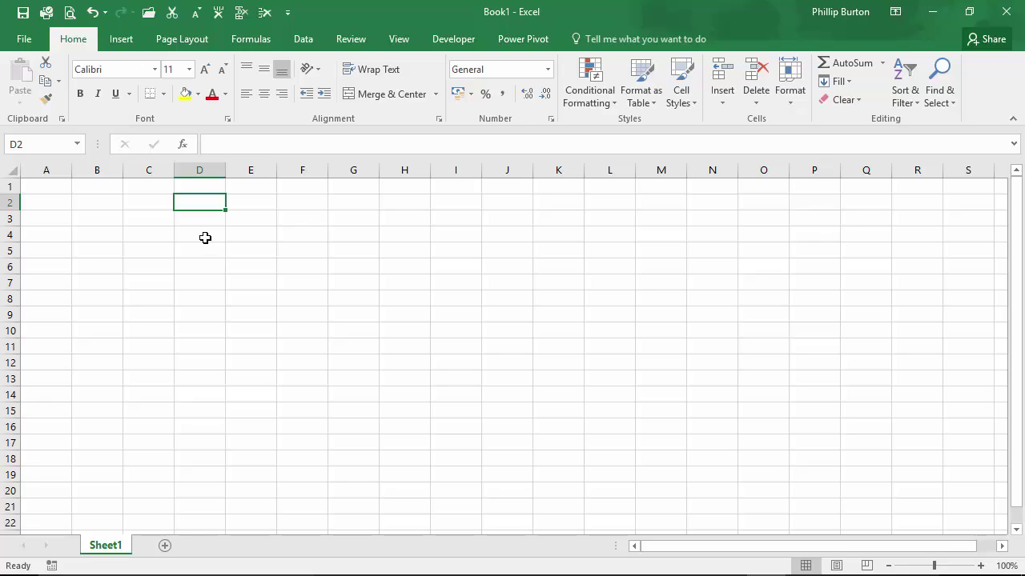
- Type 'This is text.' in D4, autofit column D to it, then clear D4
{"action": "left_click", "coordinate": [207, 238]}
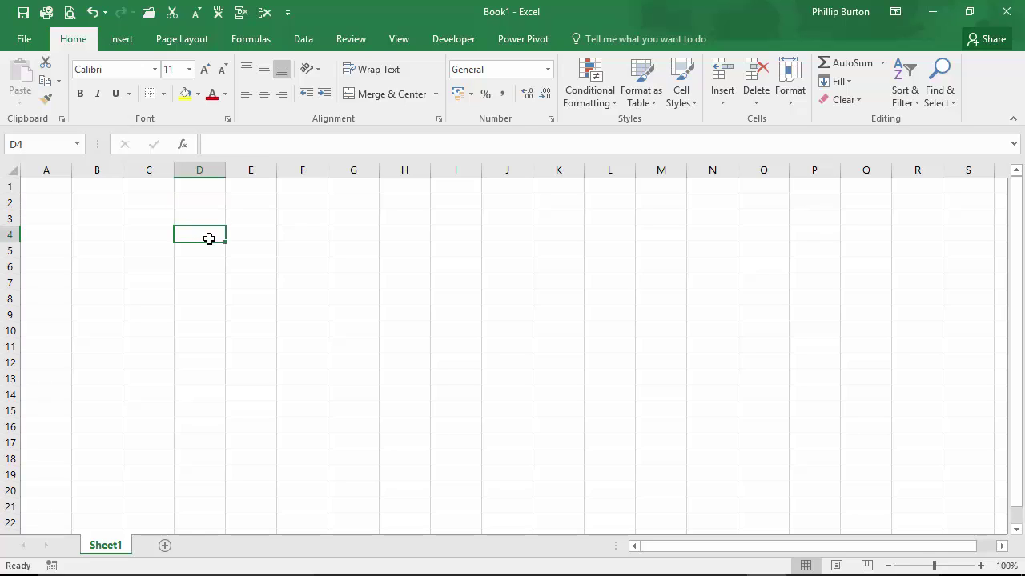
{"action": "type", "text": "This is text."}
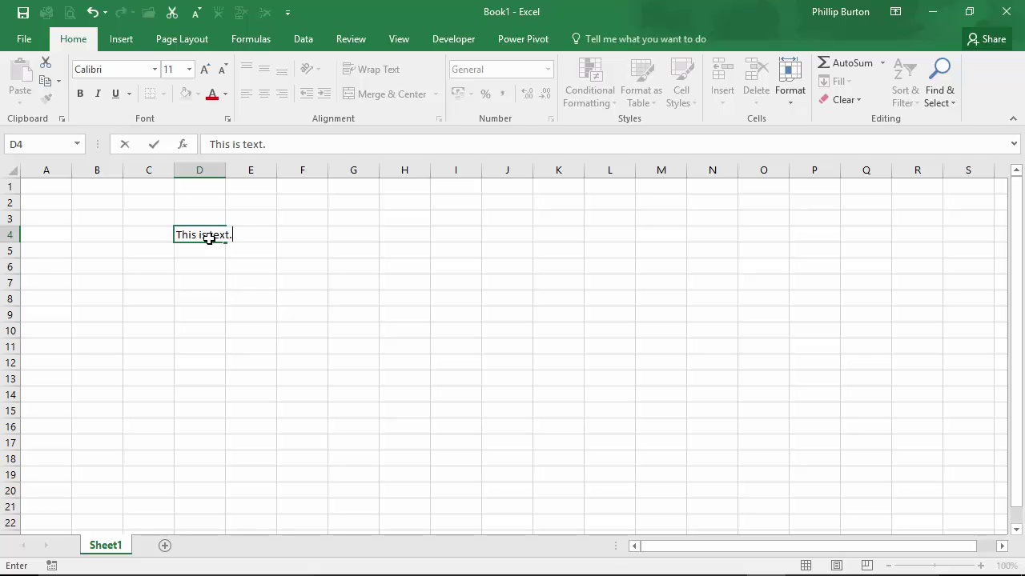
{"action": "key", "text": "Return"}
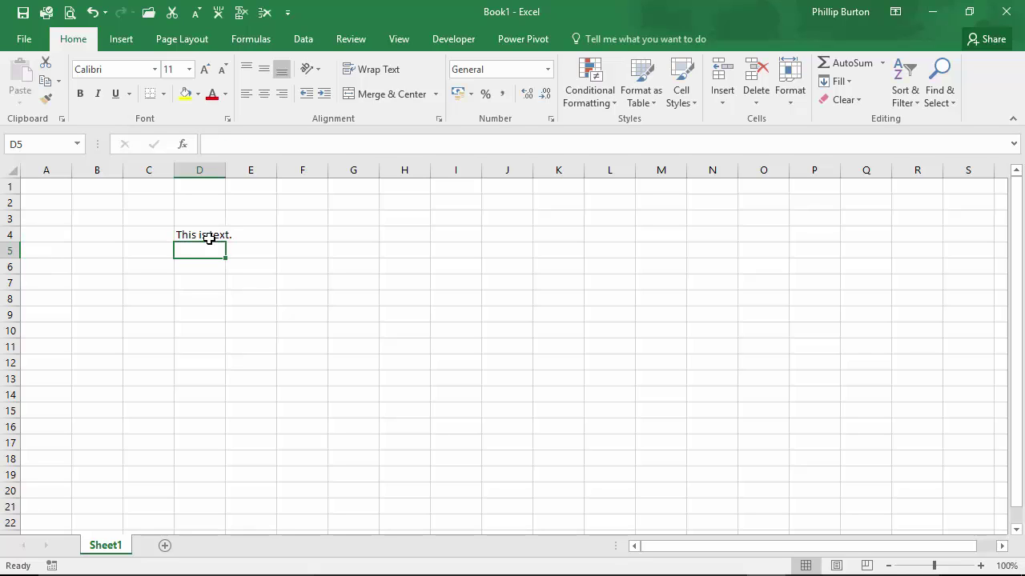
{"action": "left_click", "coordinate": [208, 239]}
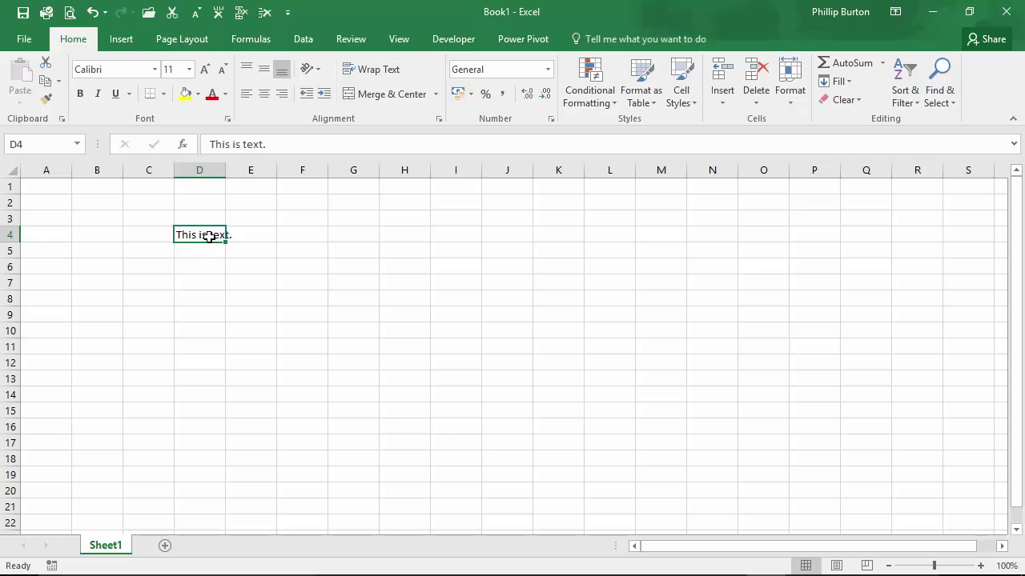
{"action": "double_click", "coordinate": [226, 170]}
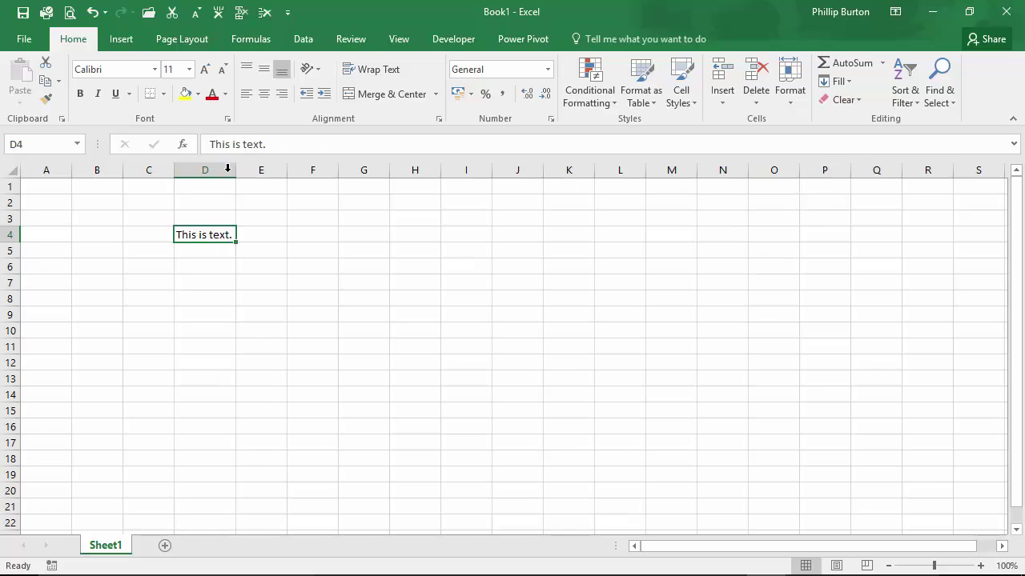
{"action": "key", "text": "Delete"}
- Enter the formula =1+2 in D5 and check it in the formula bar
{"action": "key", "text": "Return"}
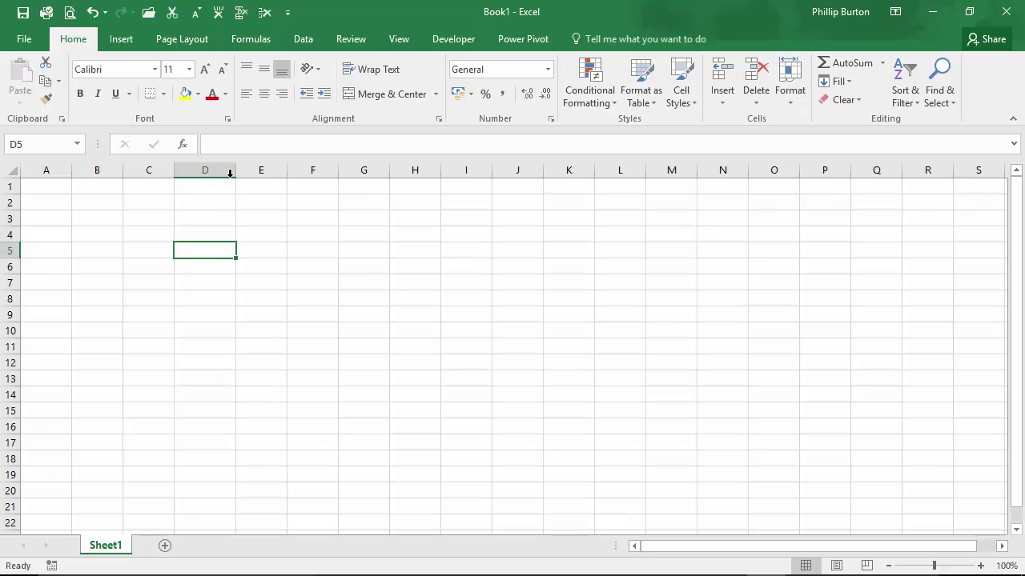
{"action": "type", "text": "="}
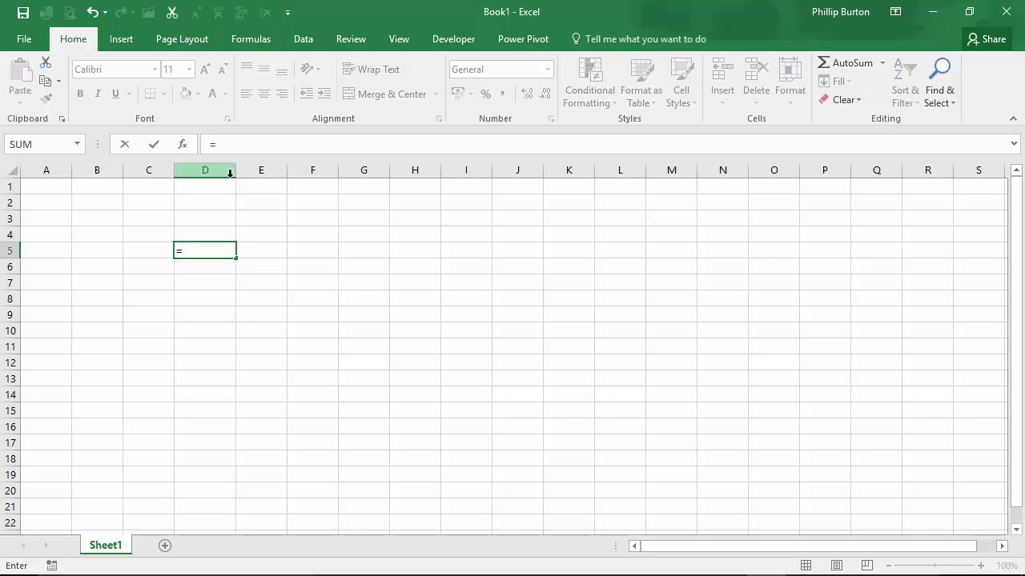
{"action": "type", "text": "1+2"}
{"action": "key", "text": "ctrl+Return"}
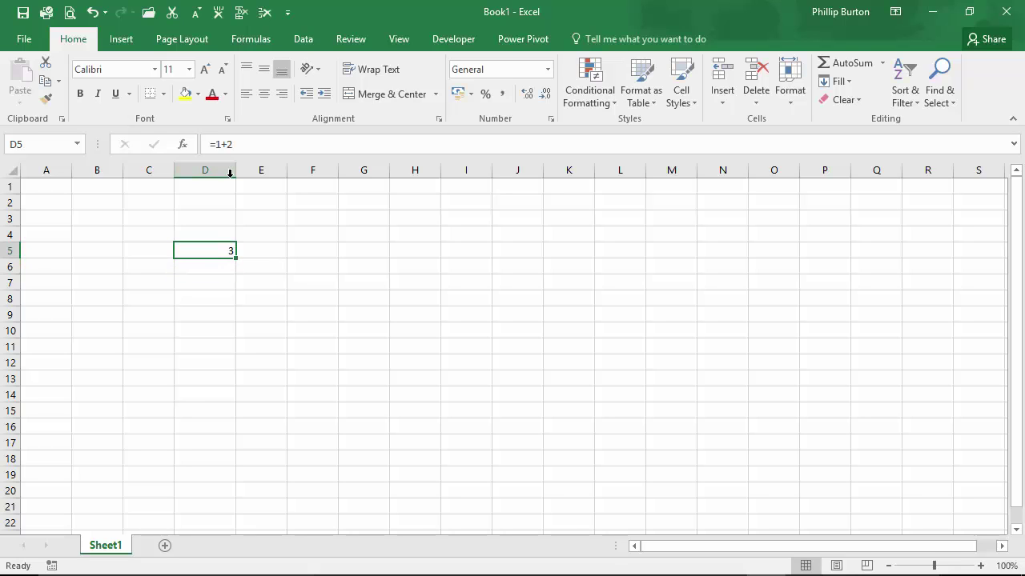
{"action": "left_click", "coordinate": [213, 146]}
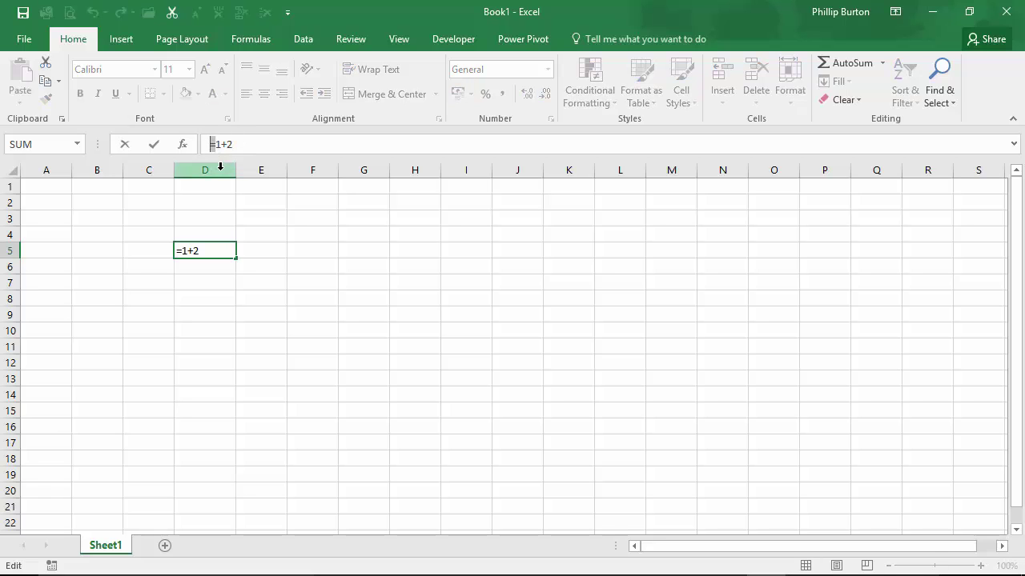
{"action": "key", "text": "ctrl+Return"}
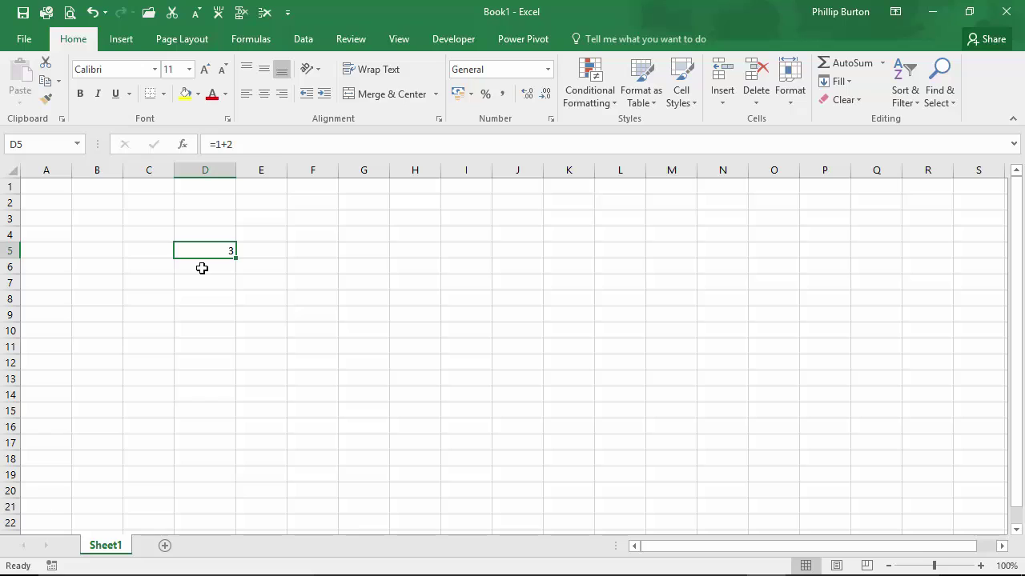
- Enter +1+2 in D6 and confirm it is stored as the formula =1+2
{"action": "left_click", "coordinate": [201, 269]}
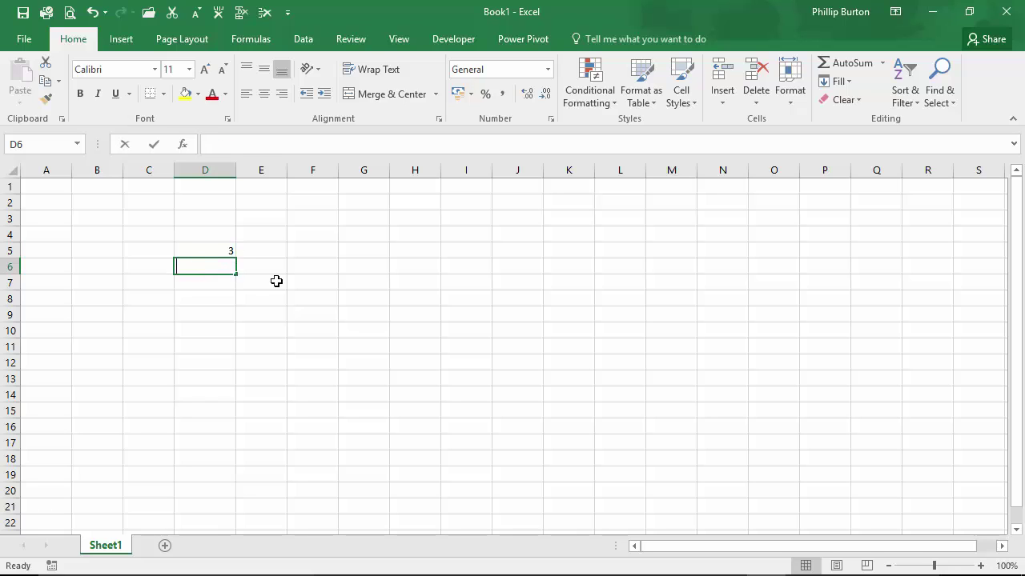
{"action": "type", "text": "+1+2"}
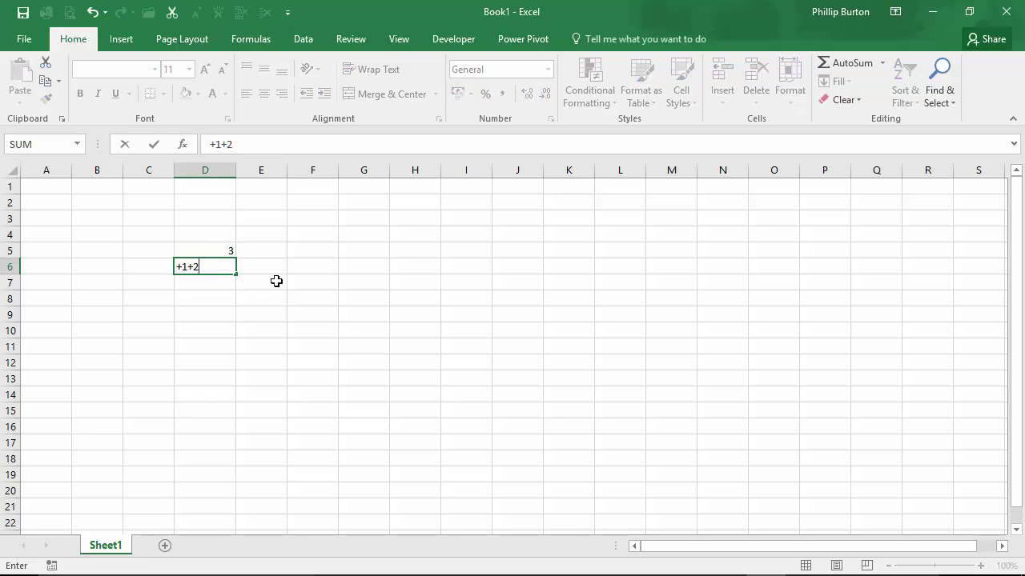
{"action": "key", "text": "Return"}
{"action": "key", "text": "Up"}
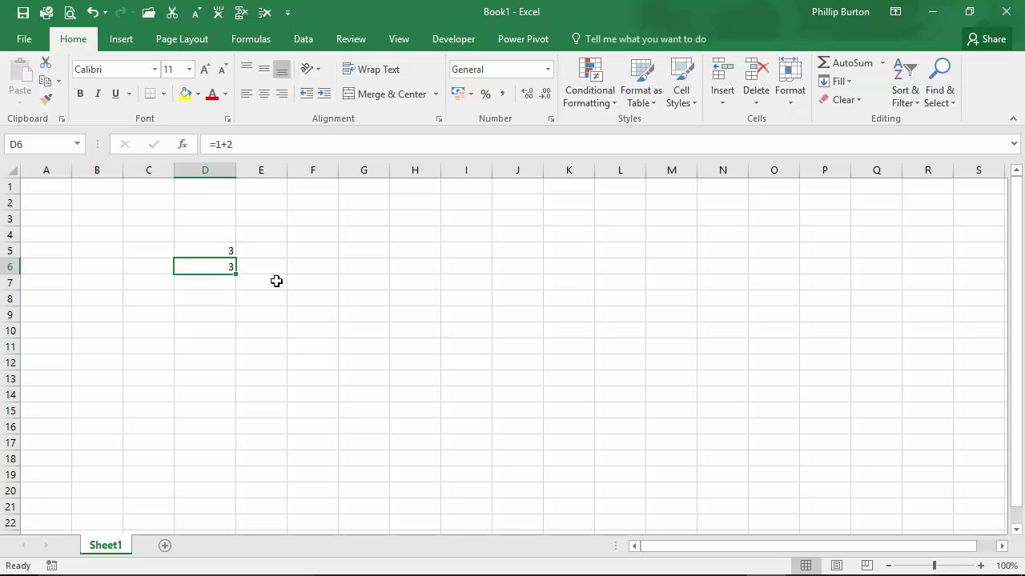
{"action": "left_click", "coordinate": [211, 144]}
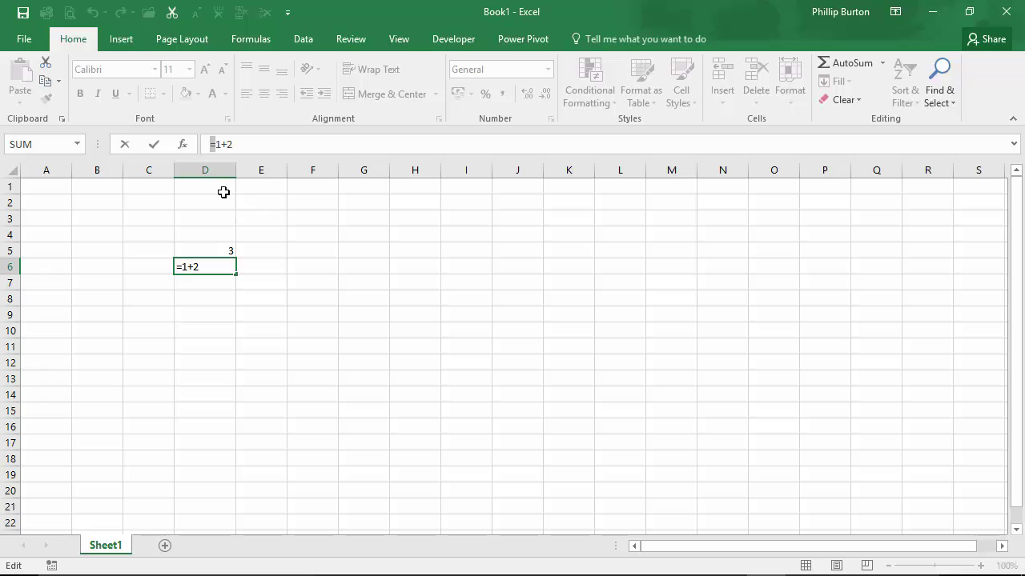
{"action": "key", "text": "Escape"}
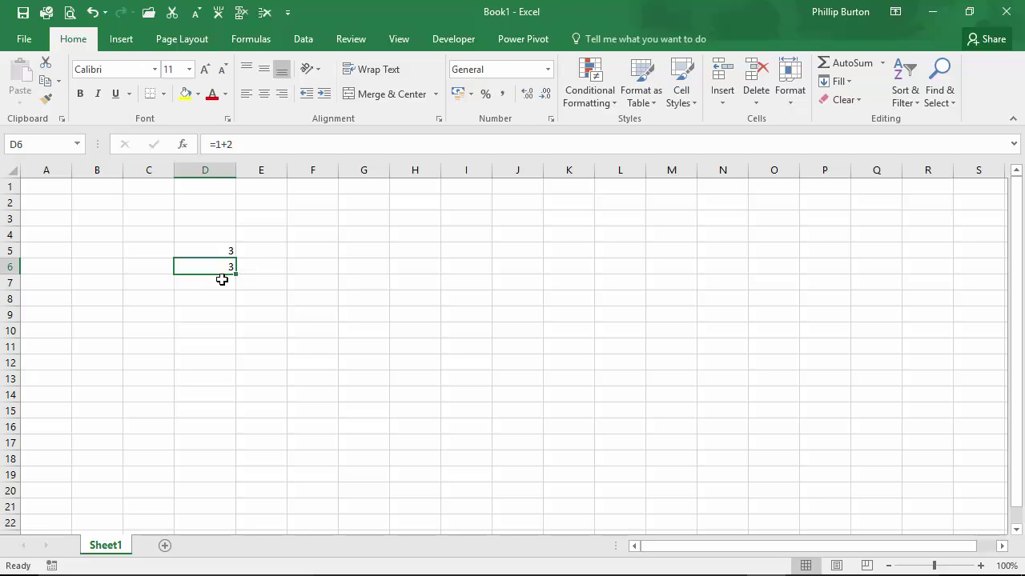
- Enter =-1-2 in D7 and check that it gives -3
{"action": "left_click", "coordinate": [222, 281]}
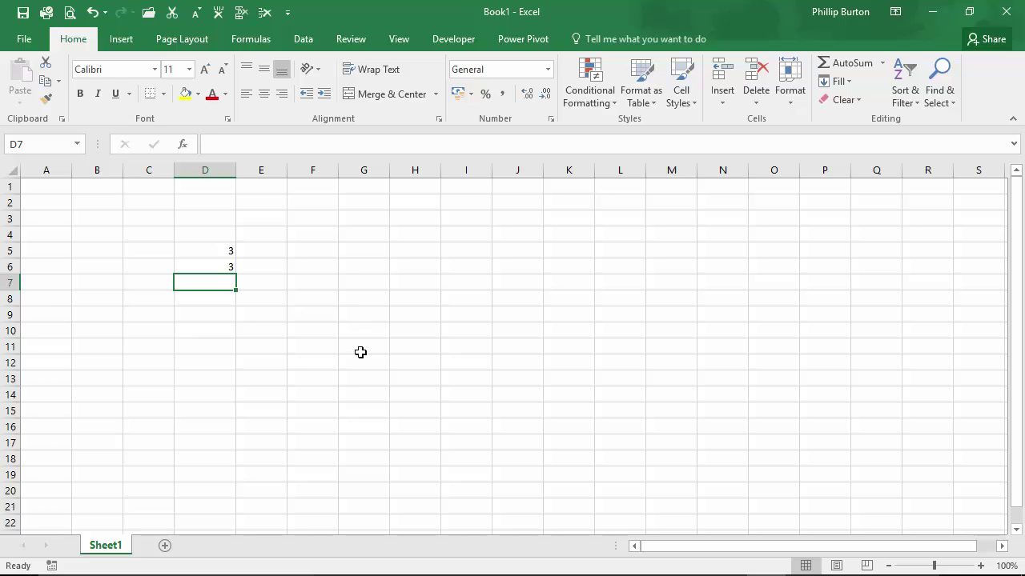
{"action": "type", "text": "=-1-2"}
{"action": "key", "text": "ctrl+Return"}
{"action": "left_click", "coordinate": [217, 145]}
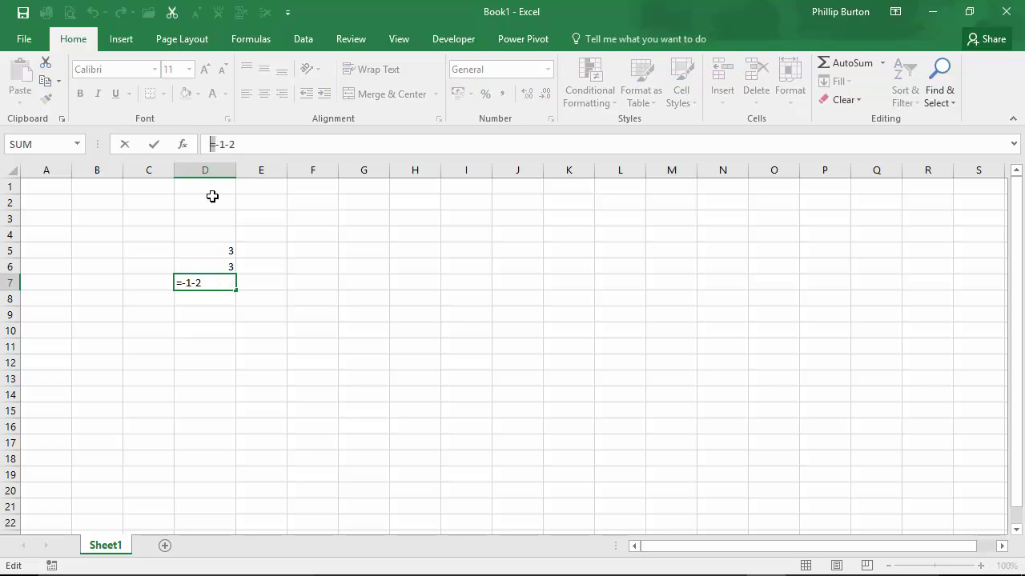
{"action": "key", "text": "ctrl+Return"}
- Clear D6 and D7, recheck D5's =1+2 formula, and select the empty D6
{"action": "left_click_drag", "start_coordinate": [205, 265], "coordinate": [235, 261]}
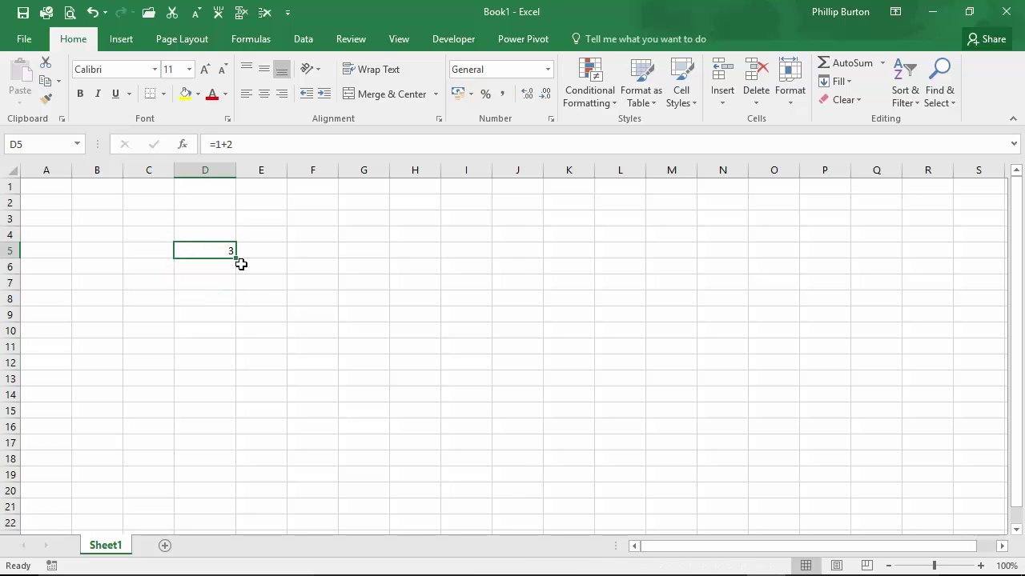
{"action": "left_click", "coordinate": [212, 145]}
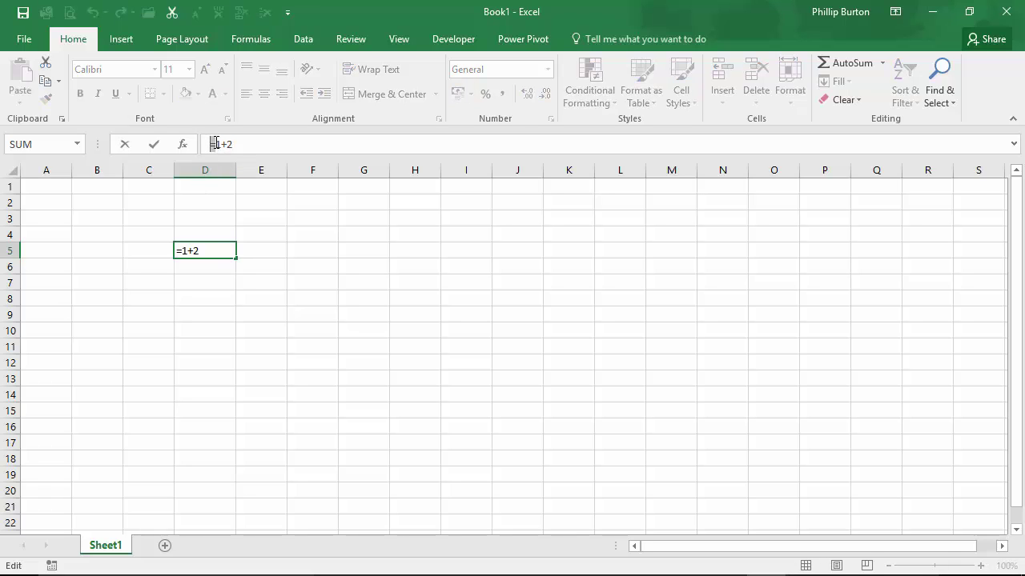
{"action": "key", "text": "Escape"}
{"action": "left_click", "coordinate": [216, 269]}
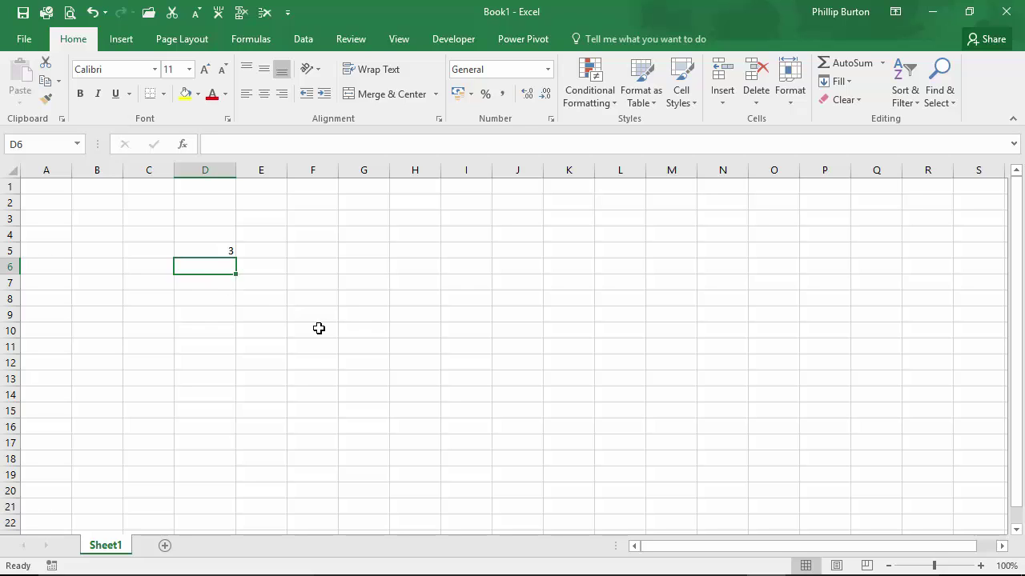
- Enter =IF(D5=3,"yes","no") in D6, picking D5 by clicking it
{"action": "type", "text": "="}
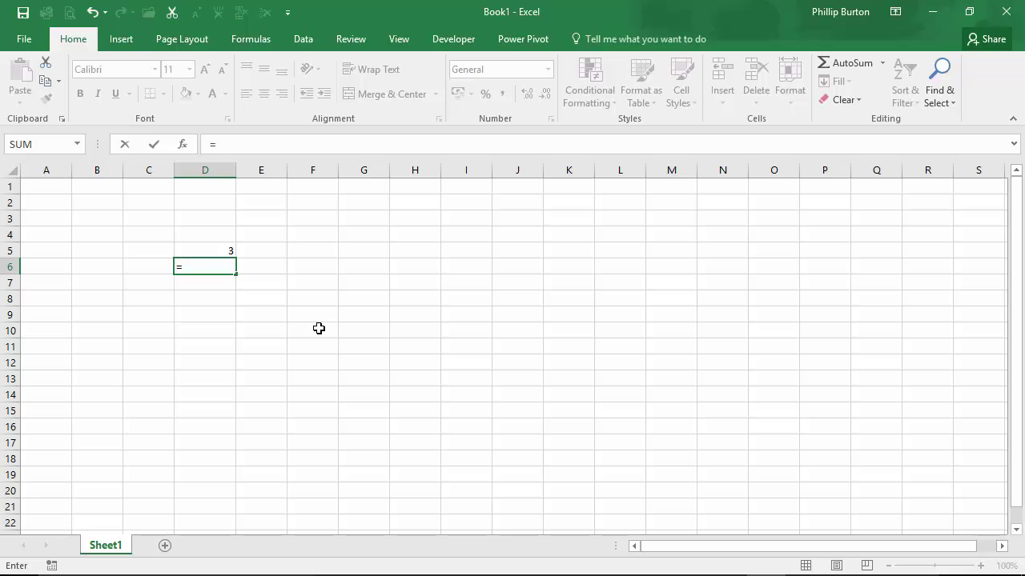
{"action": "type", "text": "if("}
{"action": "left_click", "coordinate": [218, 247]}
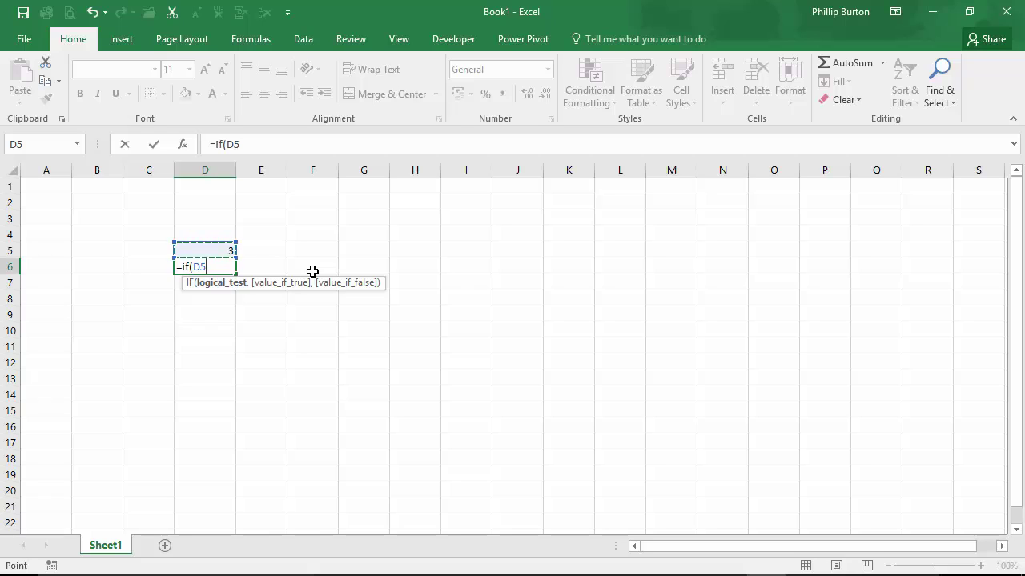
{"action": "type", "text": "="}
{"action": "type", "text": "3,\"ye"}
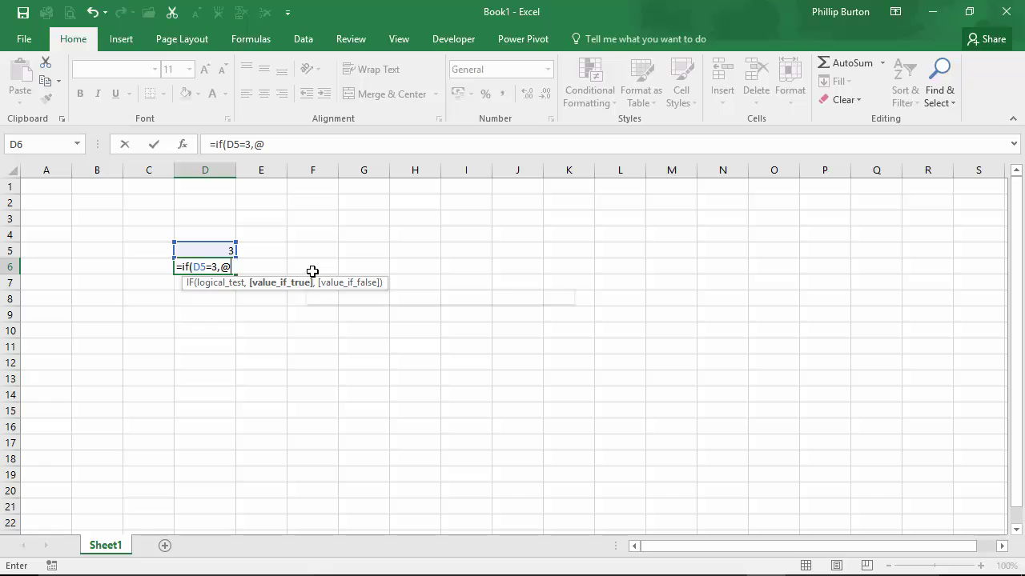
{"action": "key", "text": "BackSpace"}
{"action": "key", "text": "BackSpace"}
{"action": "key", "text": "BackSpace"}
{"action": "type", "text": "yes"}
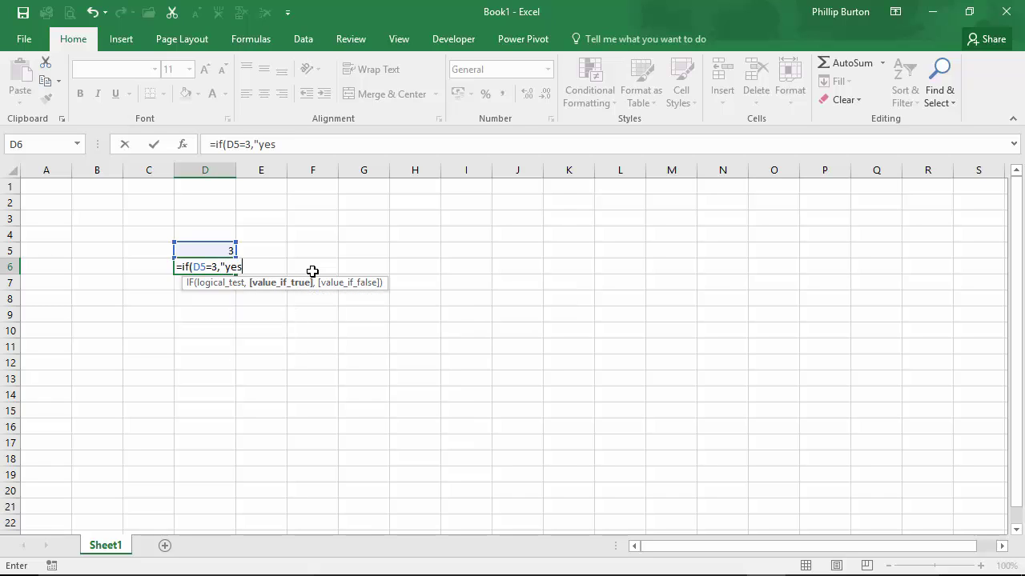
{"action": "type", "text": "\",\"no"}
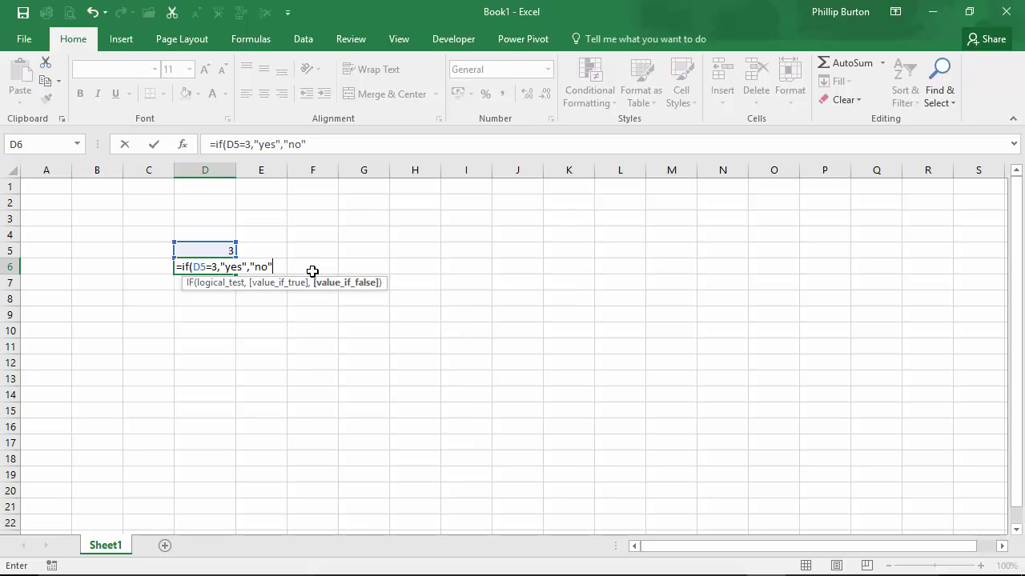
- Review the IF formula's D5=3 condition and its "yes" and "no" arguments
{"action": "left_click", "coordinate": [213, 144]}
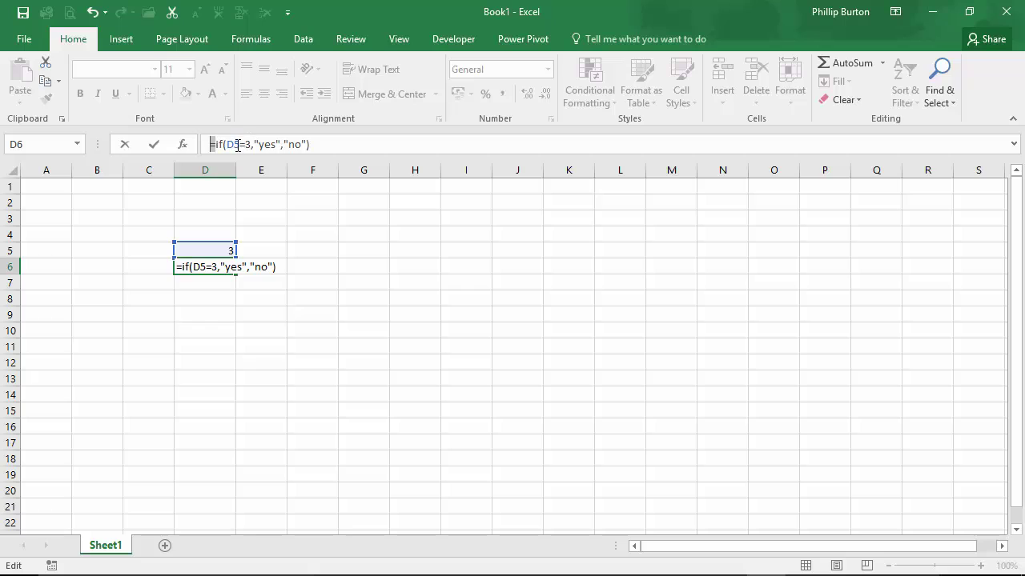
{"action": "key", "text": "Right"}
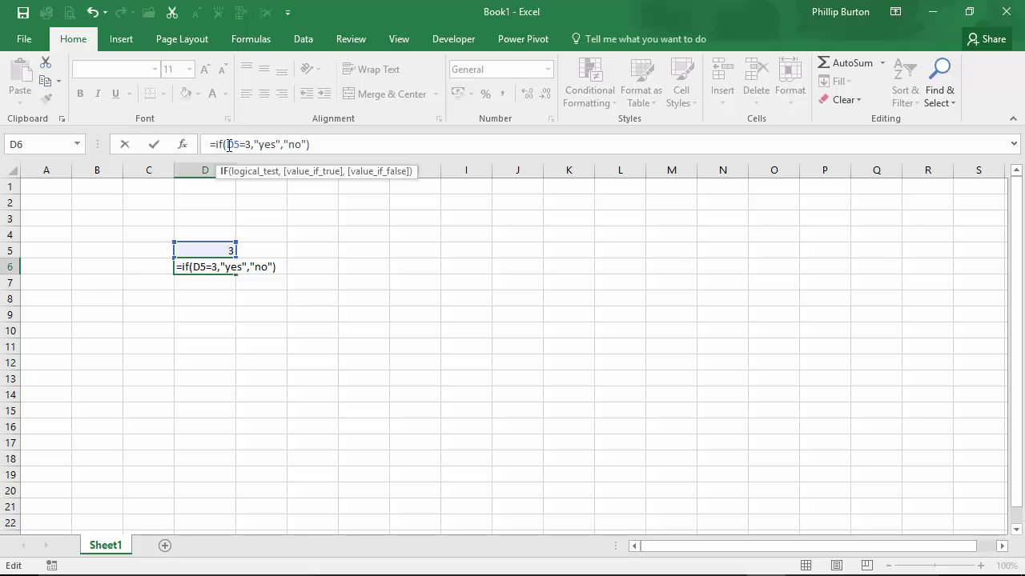
{"action": "double_click", "coordinate": [231, 144]}
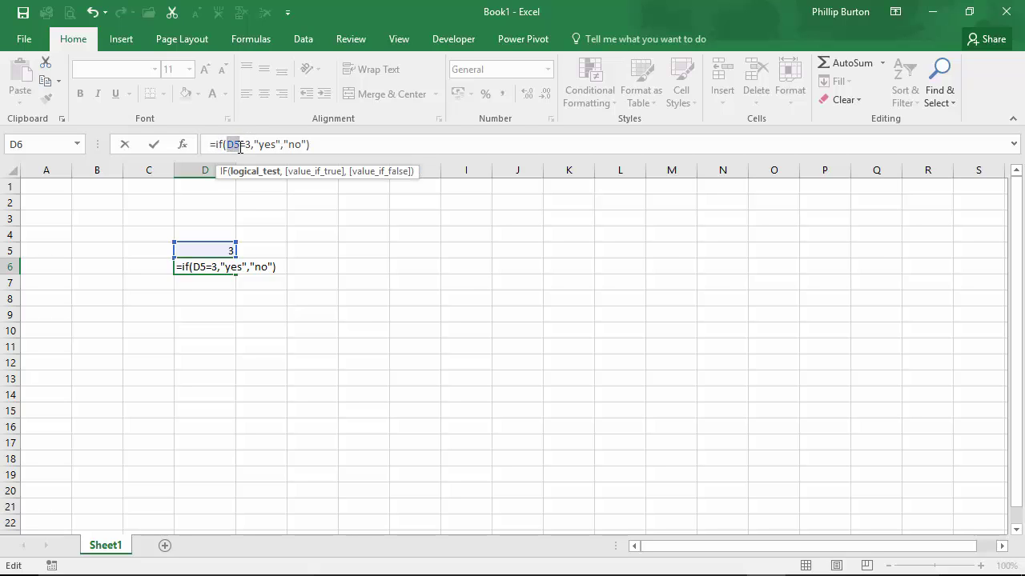
{"action": "double_click", "coordinate": [248, 145]}
{"action": "key", "text": "ctrl+Return"}
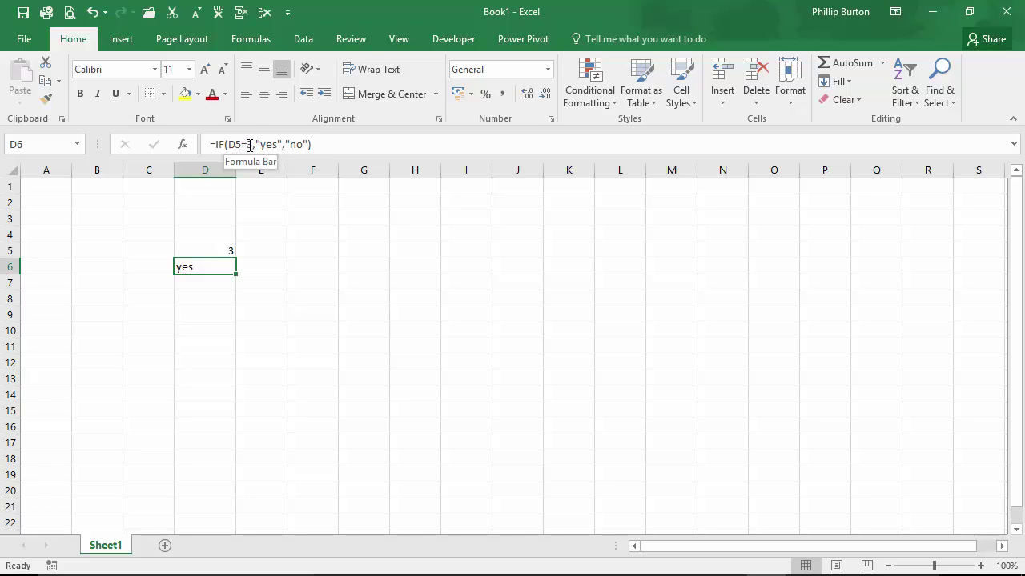
{"action": "left_click_drag", "start_coordinate": [256, 145], "coordinate": [282, 145]}
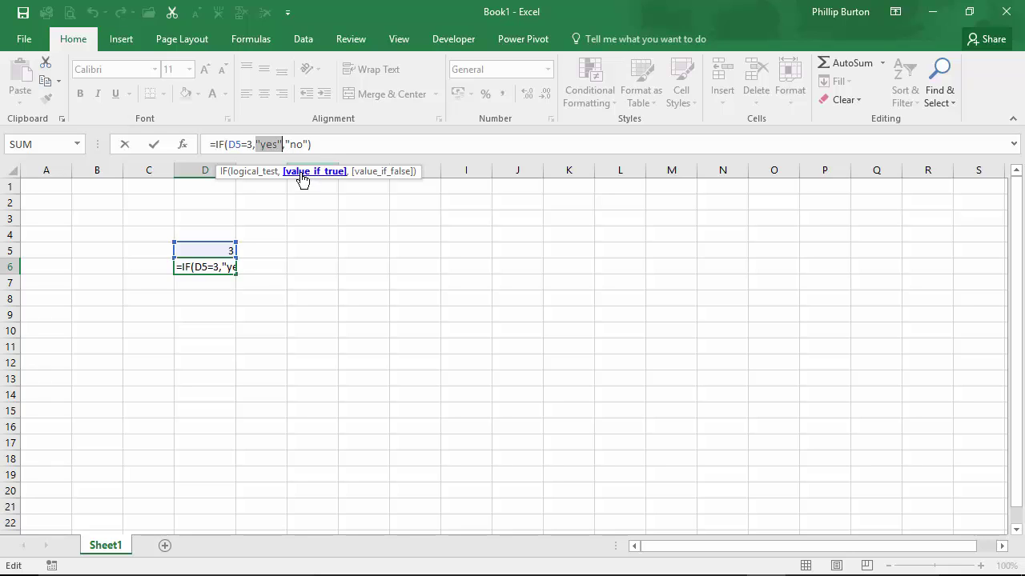
{"action": "left_click_drag", "start_coordinate": [286, 145], "coordinate": [306, 144]}
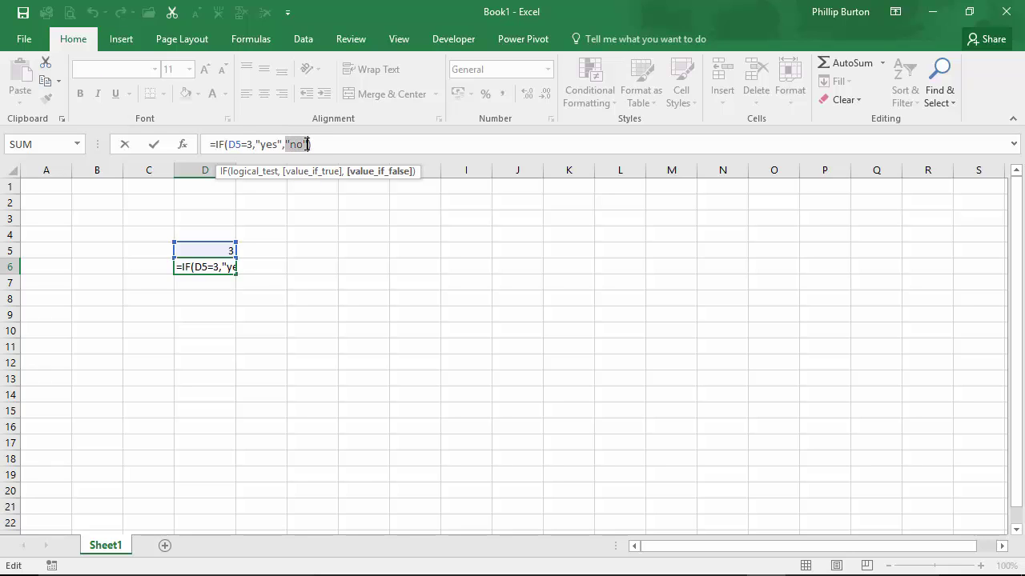
{"action": "key", "text": "ctrl+Return"}
{"action": "left_click", "coordinate": [252, 40]}
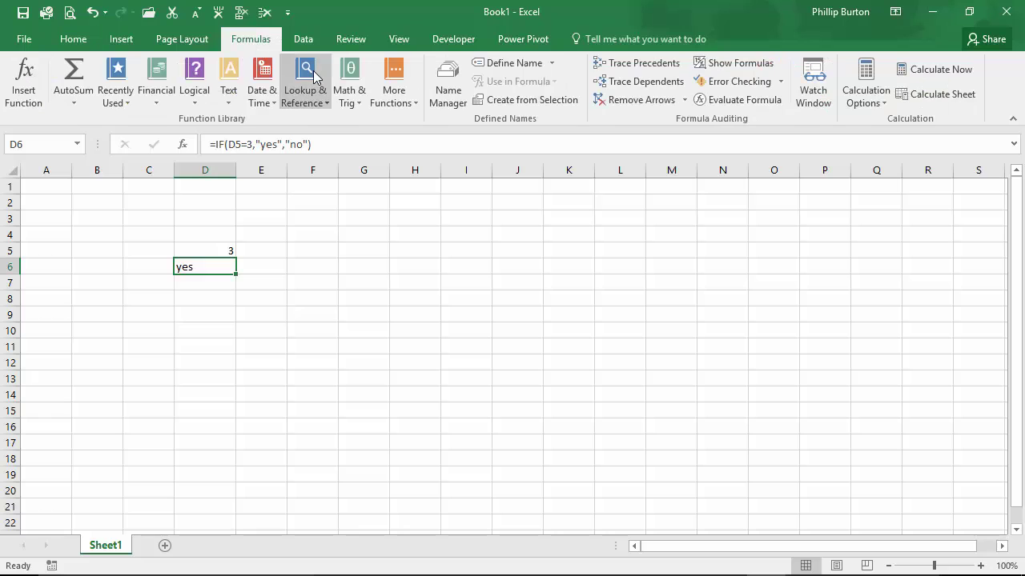
{"action": "left_click", "coordinate": [749, 101]}
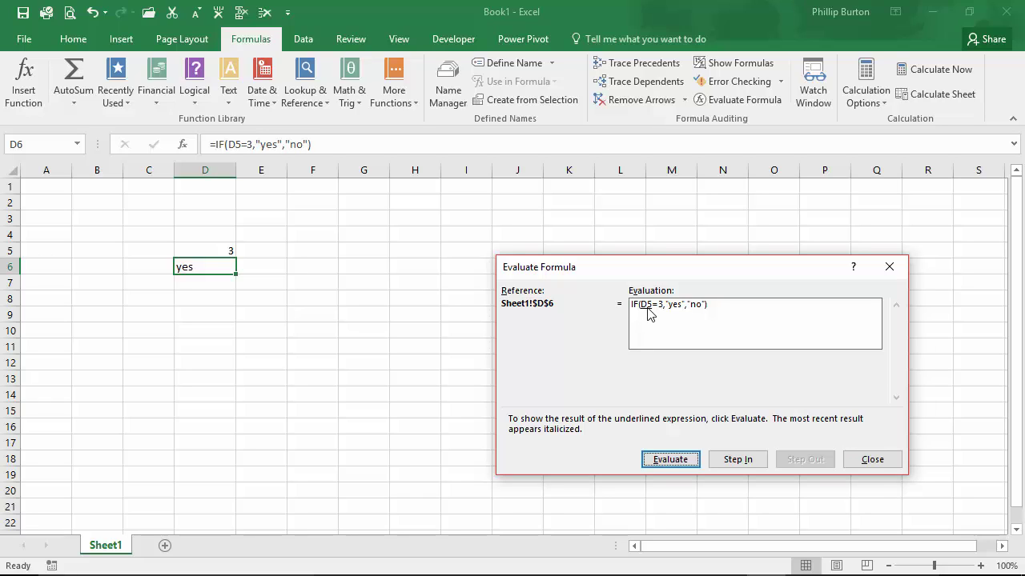
{"action": "left_click", "coordinate": [673, 462]}
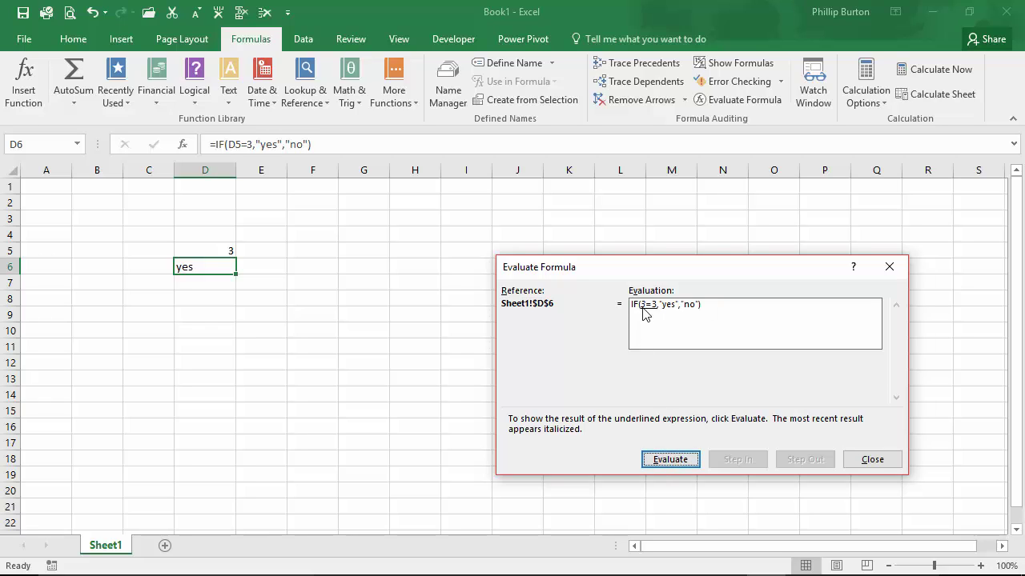
{"action": "left_click", "coordinate": [680, 463]}
{"action": "left_click", "coordinate": [679, 460]}
{"action": "left_click", "coordinate": [872, 460]}
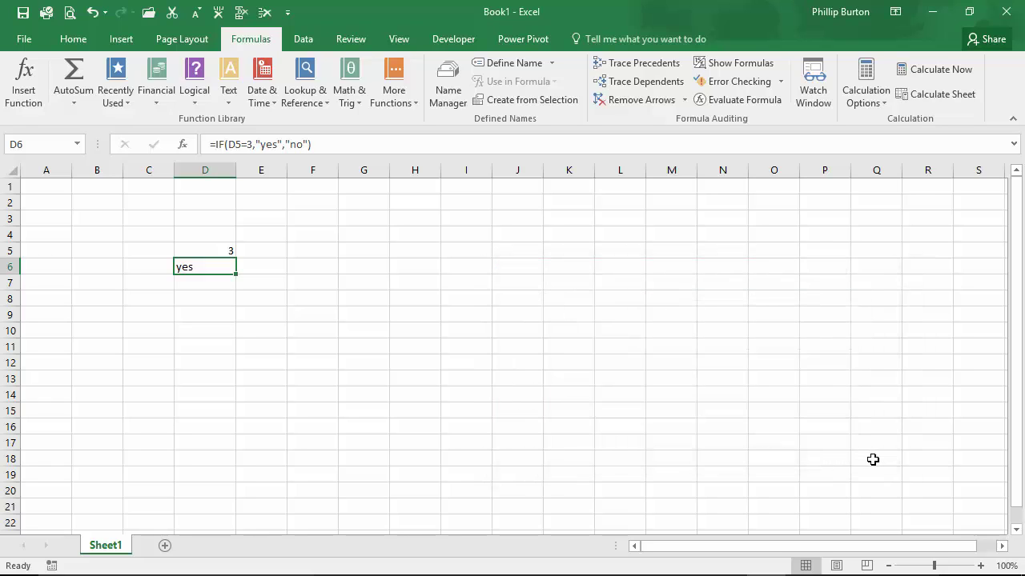
{"action": "left_click", "coordinate": [218, 251]}
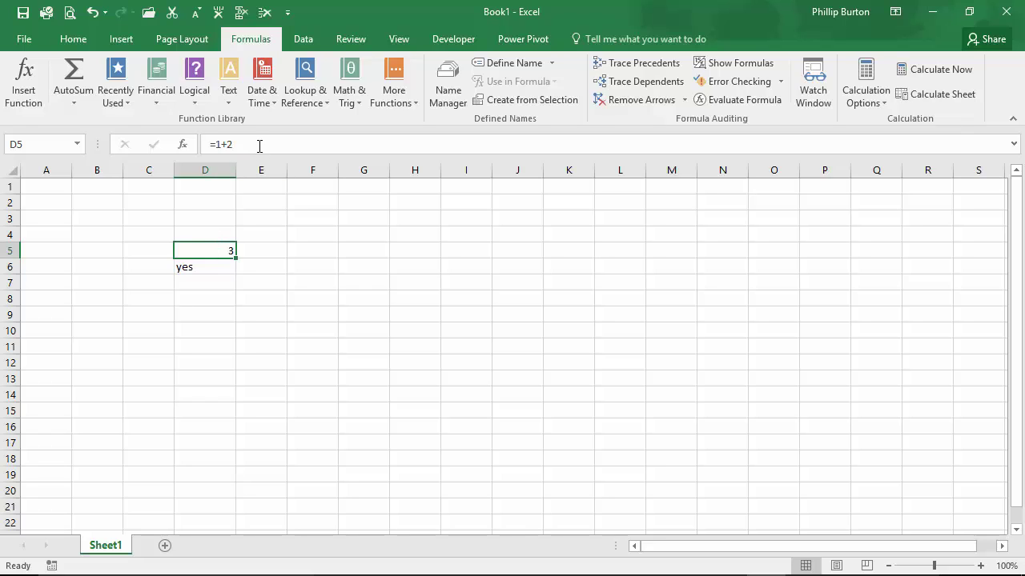
- Change D5's formula to =1+2+1 so it totals 4
{"action": "left_click", "coordinate": [258, 144]}
{"action": "type", "text": "+1"}
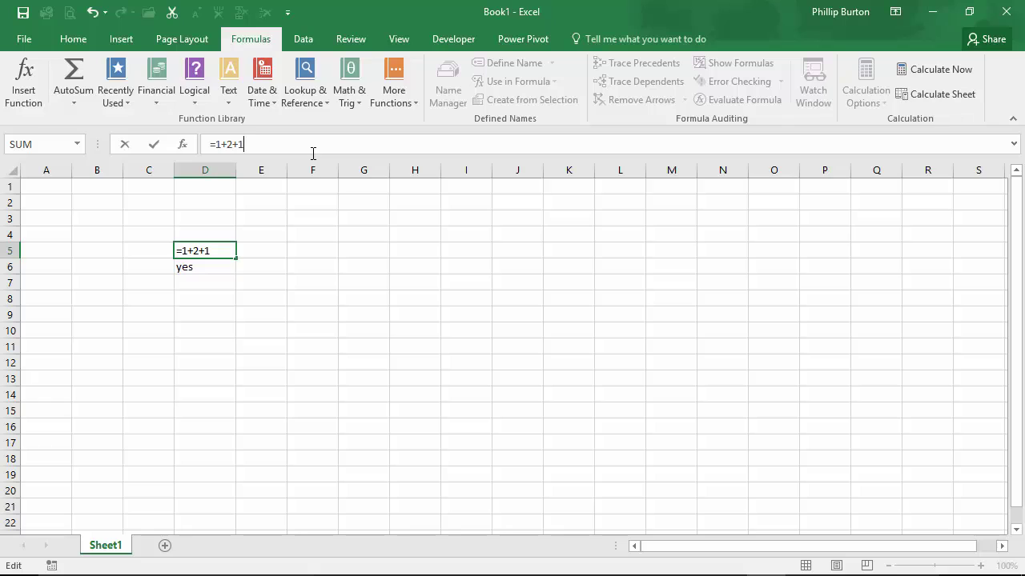
{"action": "key", "text": "Return"}
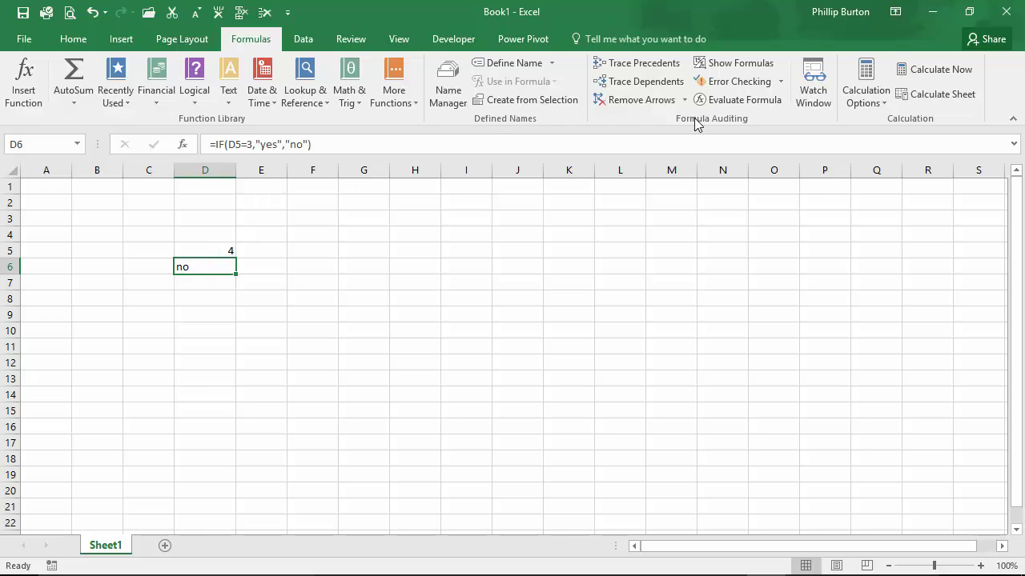
- Step through D6 with Evaluate Formula: 4=3 is FALSE, so it returns "no"
{"action": "left_click", "coordinate": [720, 104]}
{"action": "left_click", "coordinate": [670, 459]}
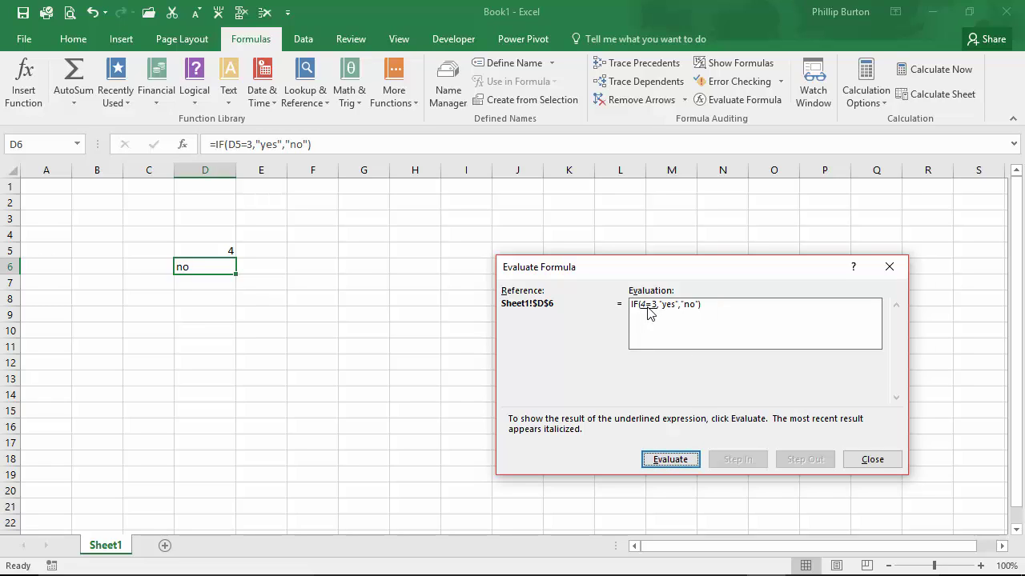
{"action": "left_click", "coordinate": [671, 460]}
{"action": "left_click", "coordinate": [681, 460]}
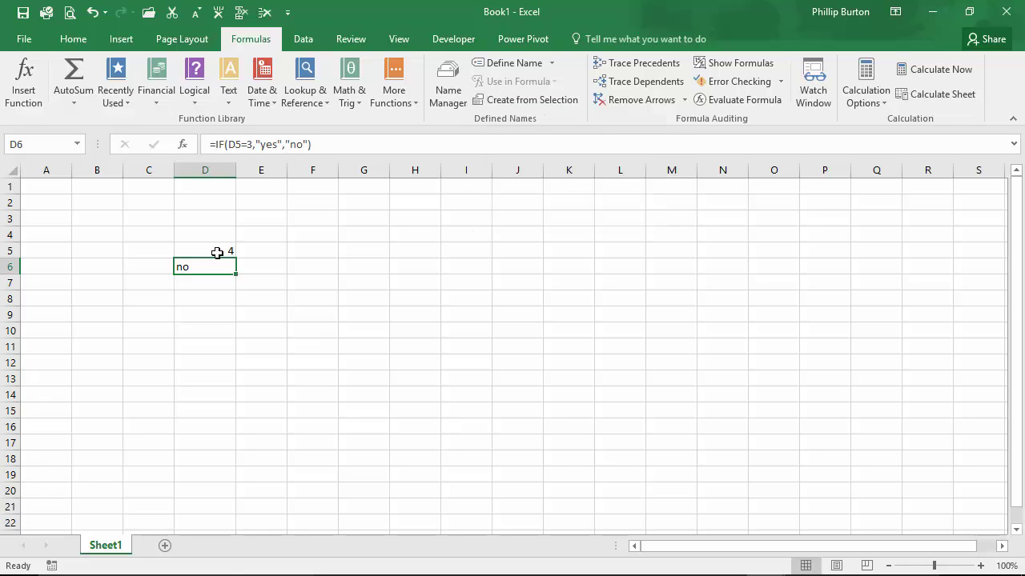
{"action": "left_click", "coordinate": [210, 144]}
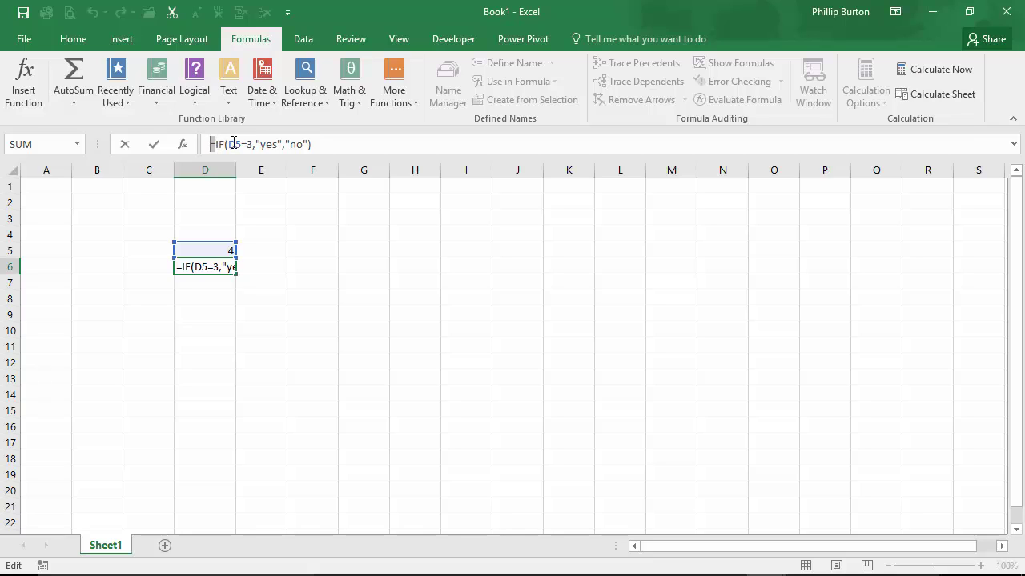
{"action": "left_click", "coordinate": [244, 146]}
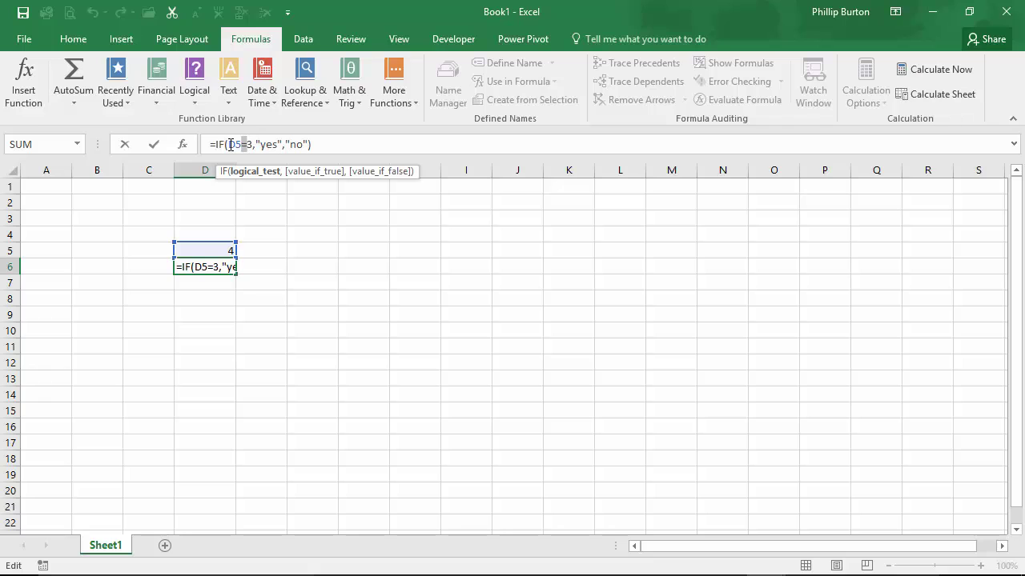
{"action": "left_click_drag", "start_coordinate": [242, 144], "coordinate": [256, 144]}
{"action": "key", "text": "ctrl+Return"}
{"action": "left_click", "coordinate": [218, 296]}
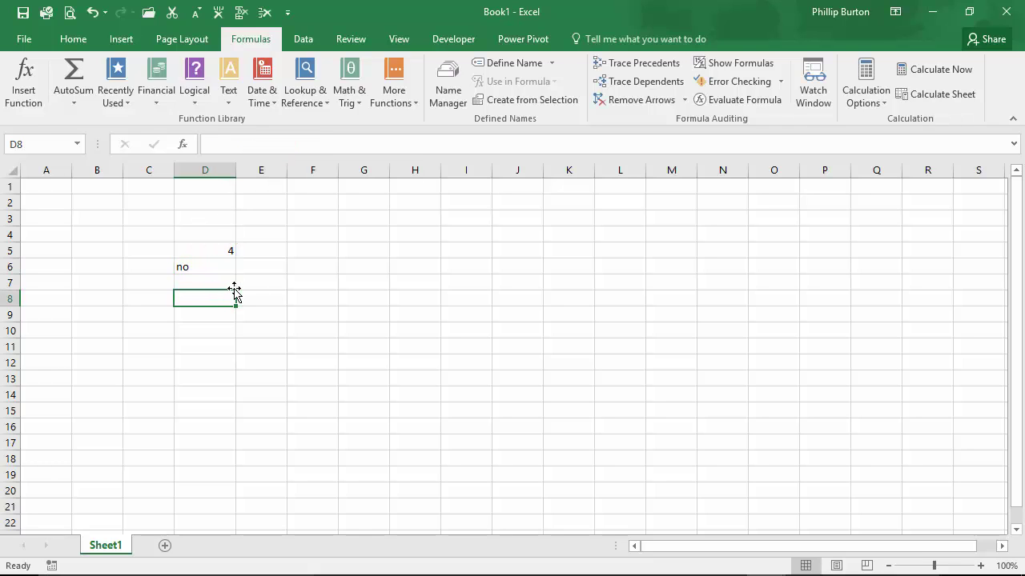
- Type the note 'If D5 = 3, then put true' into E6 beside the IF result
{"action": "key", "text": "Up"}
{"action": "key", "text": "Up"}
{"action": "key", "text": "Right"}
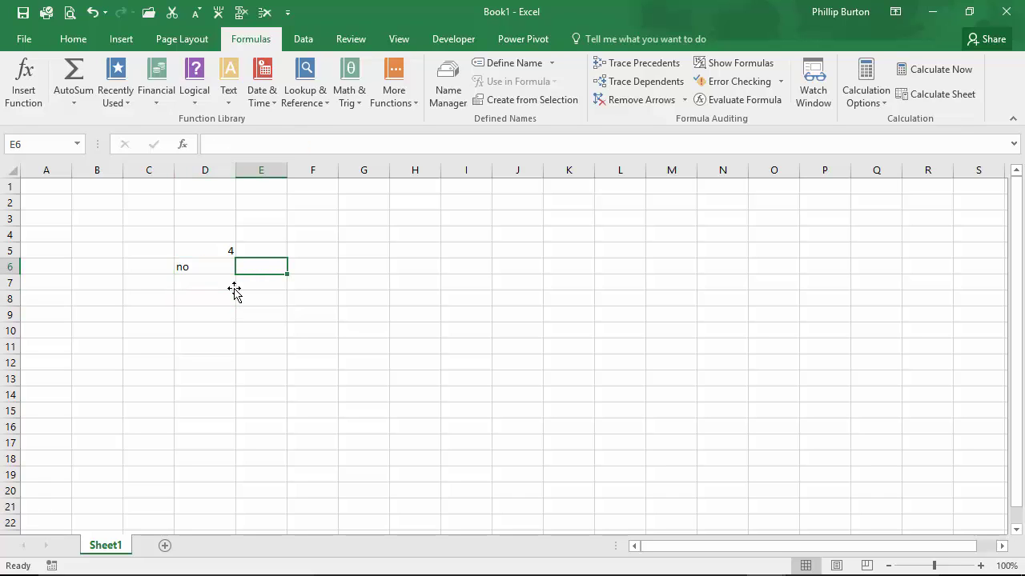
{"action": "type", "text": "If"}
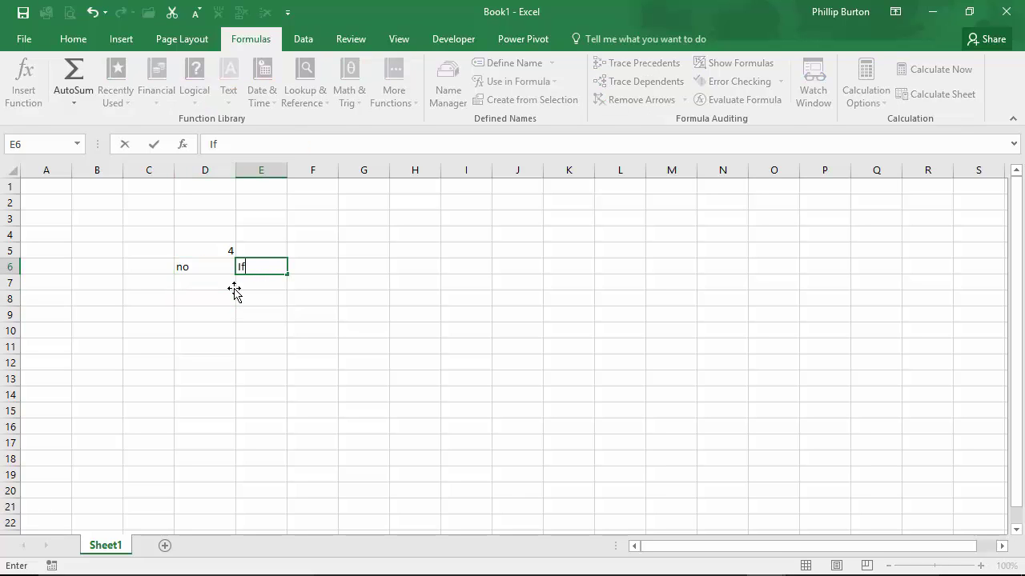
{"action": "type", "text": " D5 = 3, then put true."}
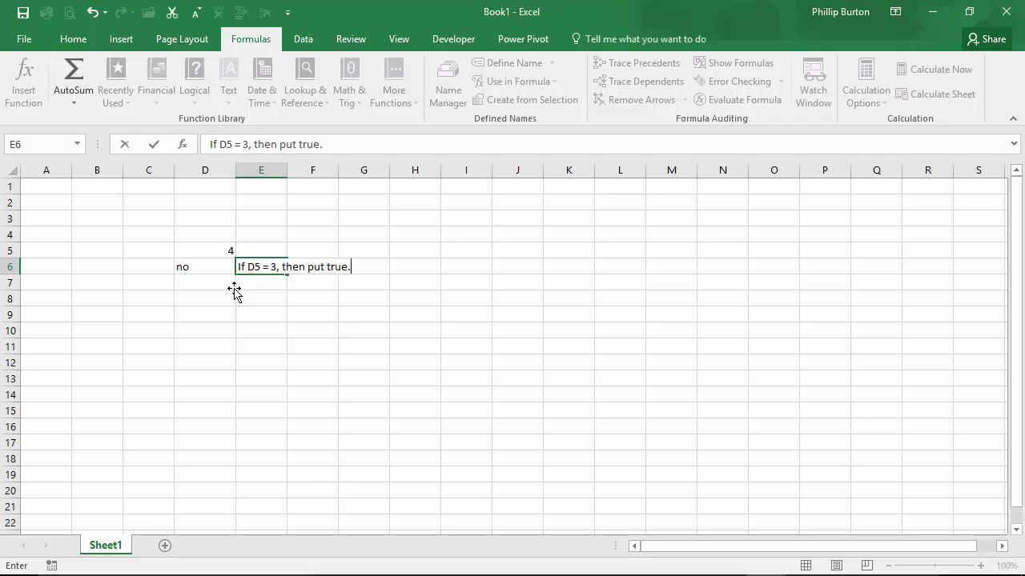
{"action": "key", "text": "Return"}
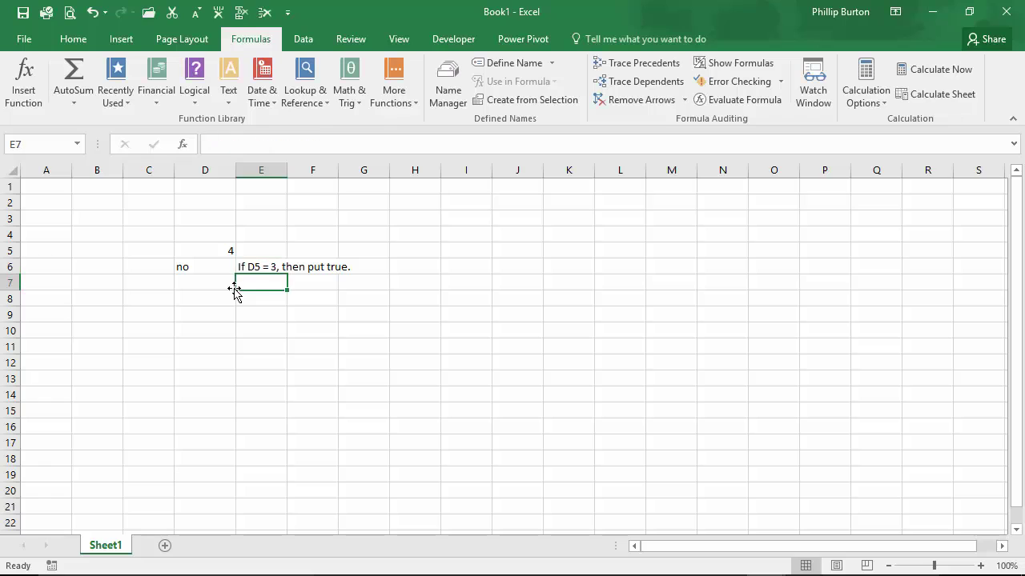
{"action": "left_click", "coordinate": [233, 293]}
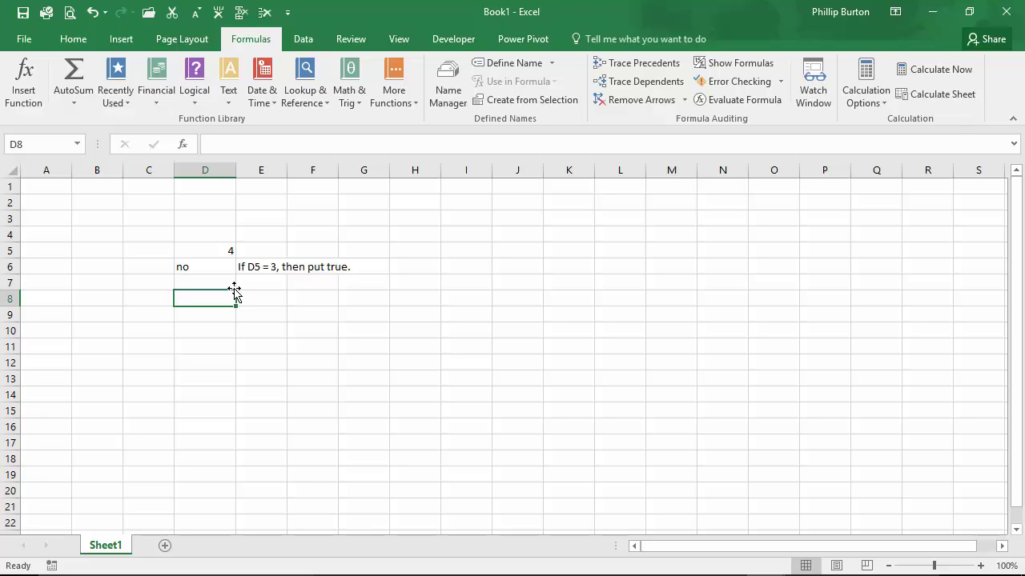
- Label A8 'Heading 1' and put a single = in A9 below it
{"action": "key", "text": "Left"}
{"action": "key", "text": "Left"}
{"action": "key", "text": "Left"}
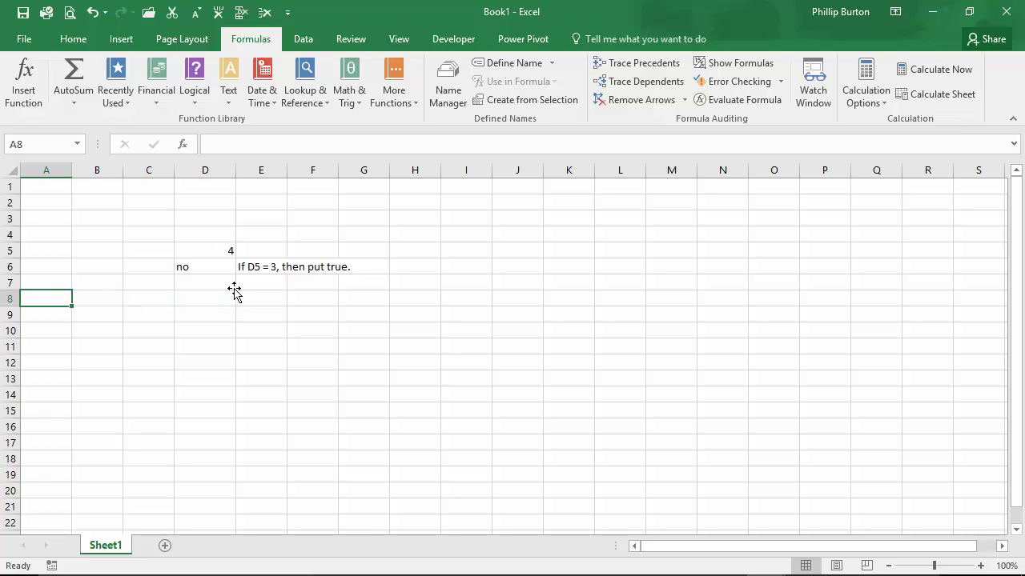
{"action": "type", "text": "Heading 1"}
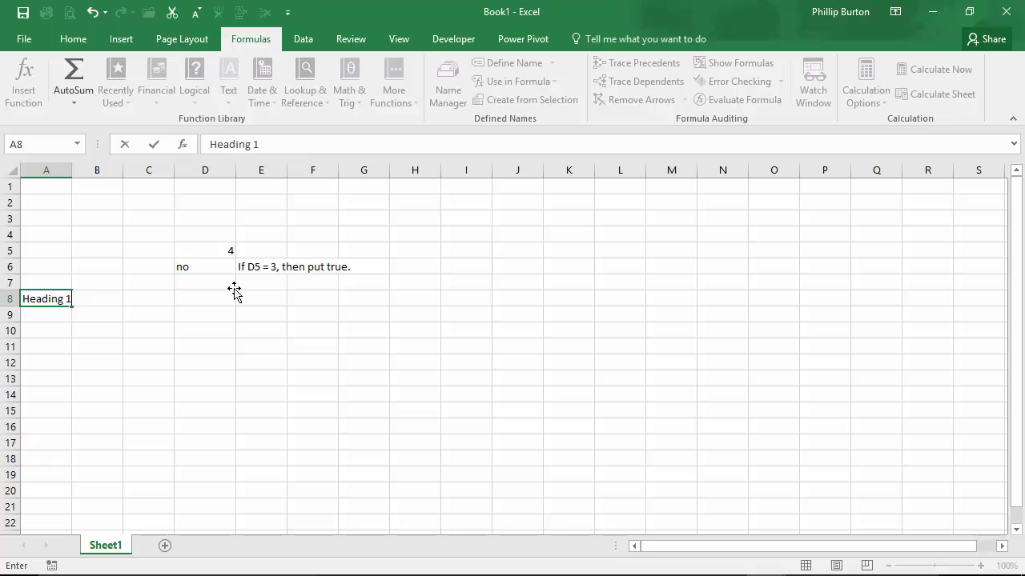
{"action": "key", "text": "Return"}
{"action": "type", "text": "========="}
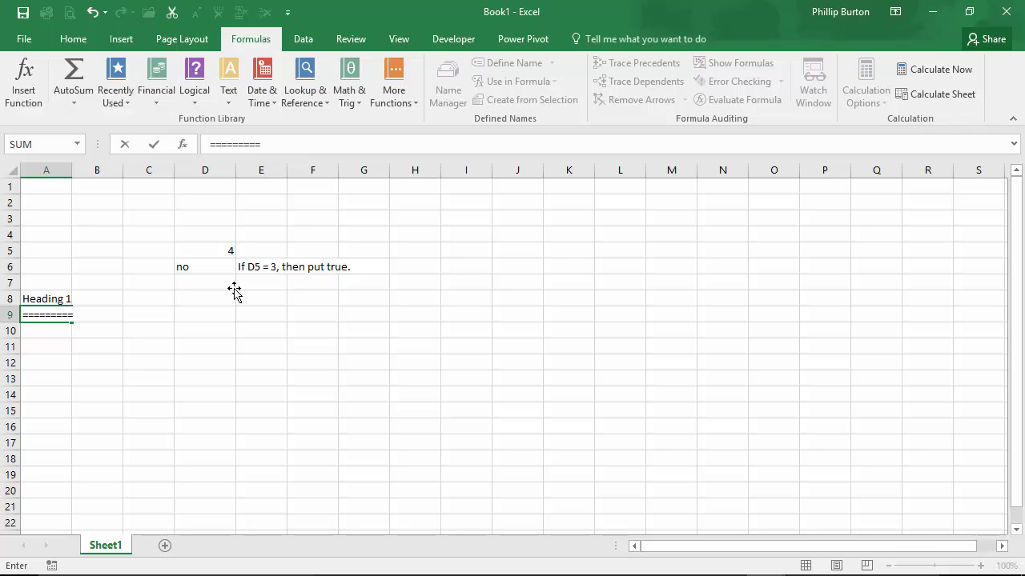
{"action": "key", "text": "Escape"}
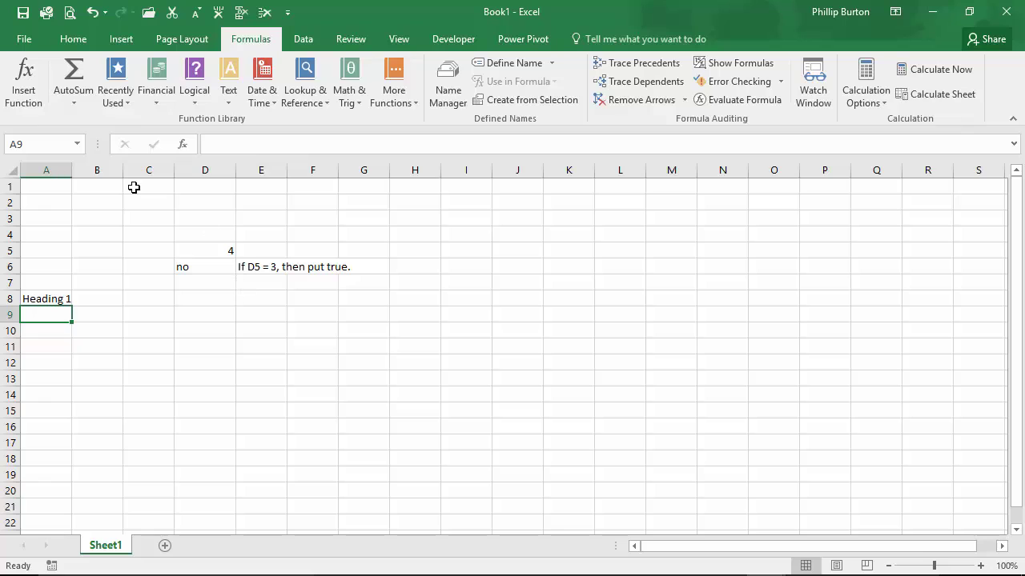
{"action": "key", "text": "F2"}
{"action": "type", "text": "="}
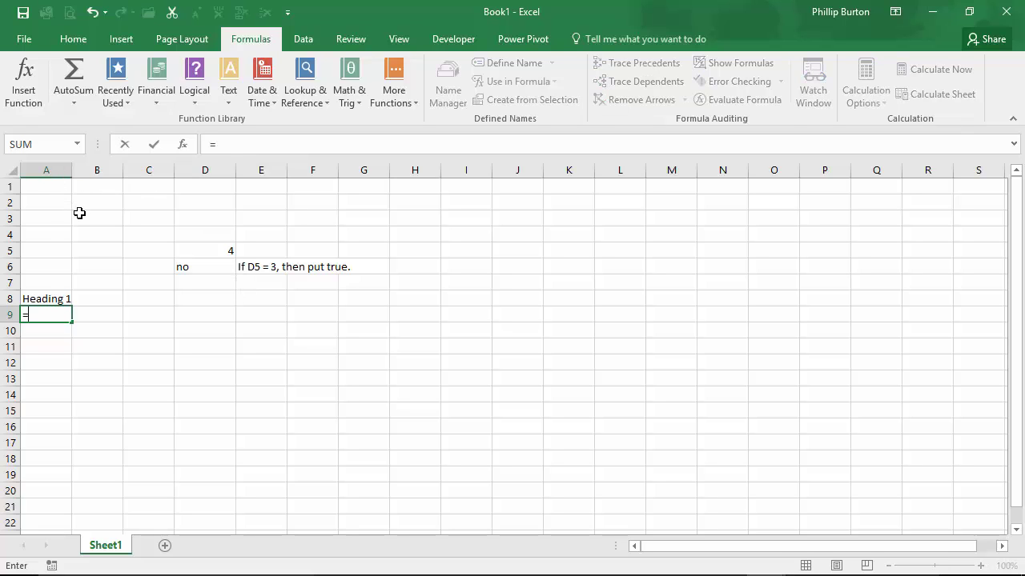
{"action": "key", "text": "Return"}
{"action": "key", "text": "Up"}
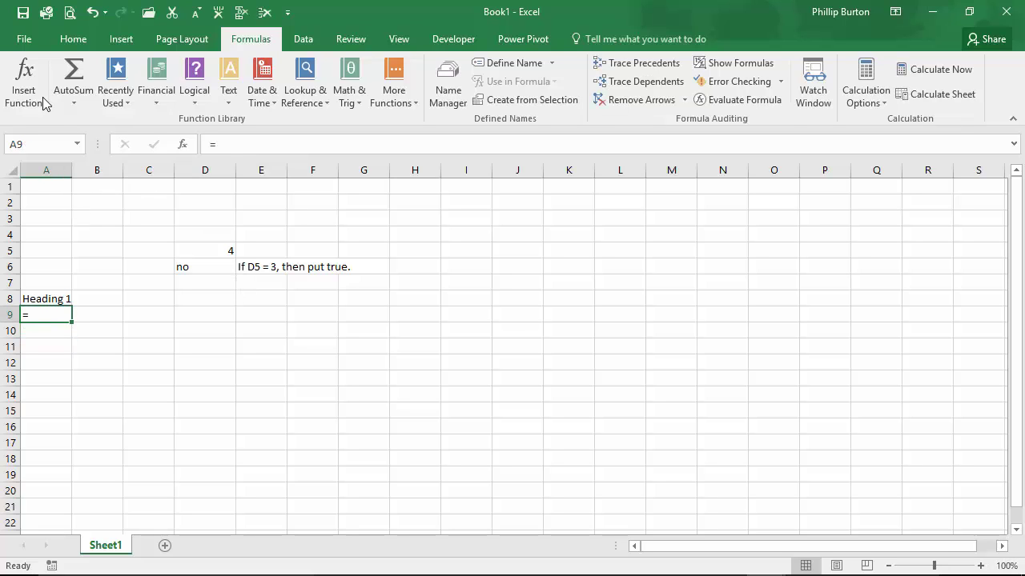
{"action": "left_click", "coordinate": [74, 40]}
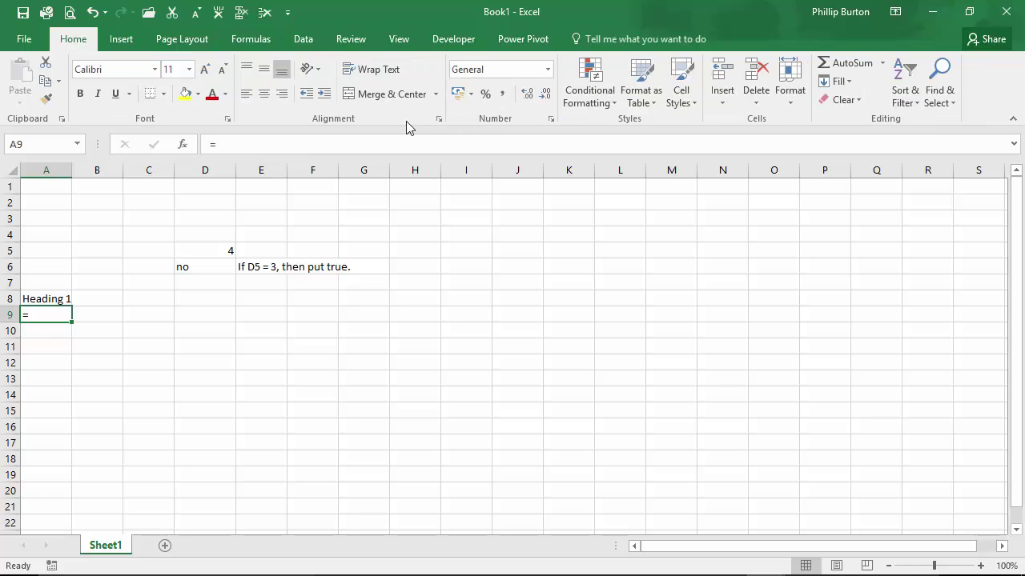
- Set A9's horizontal alignment to Fill and widen column A so the = repeats across it
{"action": "left_click", "coordinate": [438, 120]}
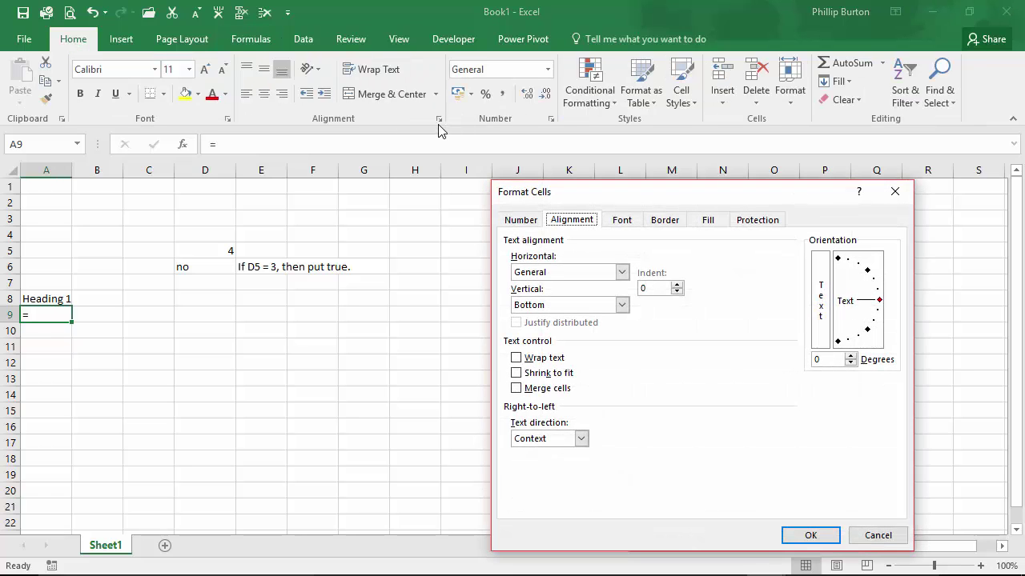
{"action": "left_click", "coordinate": [567, 276]}
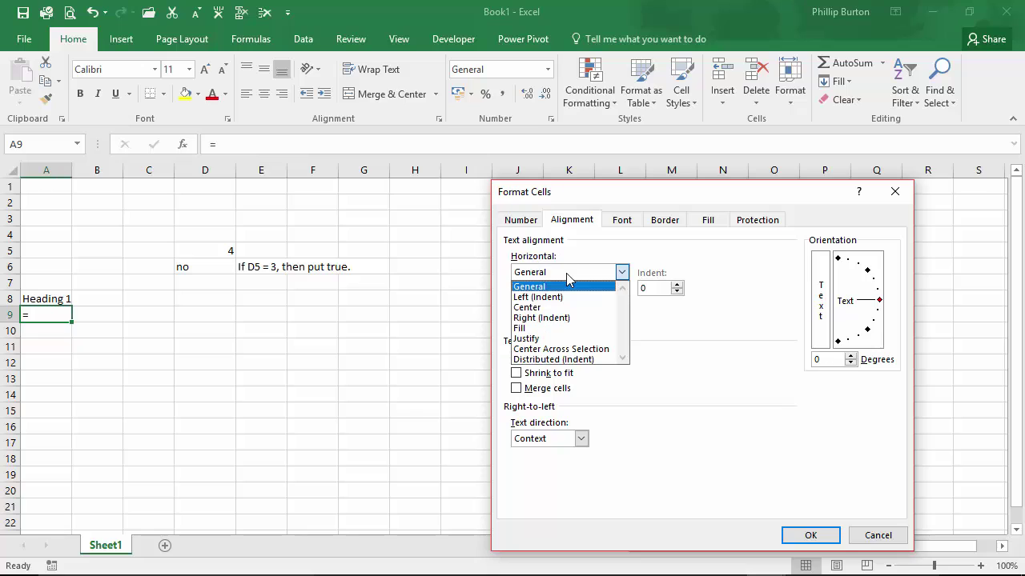
{"action": "left_click", "coordinate": [552, 337]}
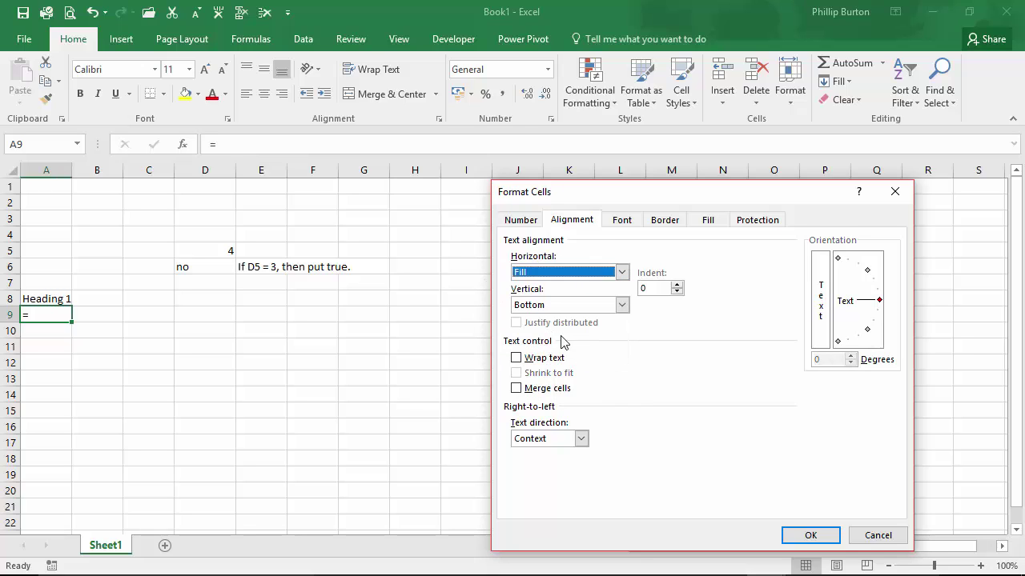
{"action": "left_click", "coordinate": [812, 535]}
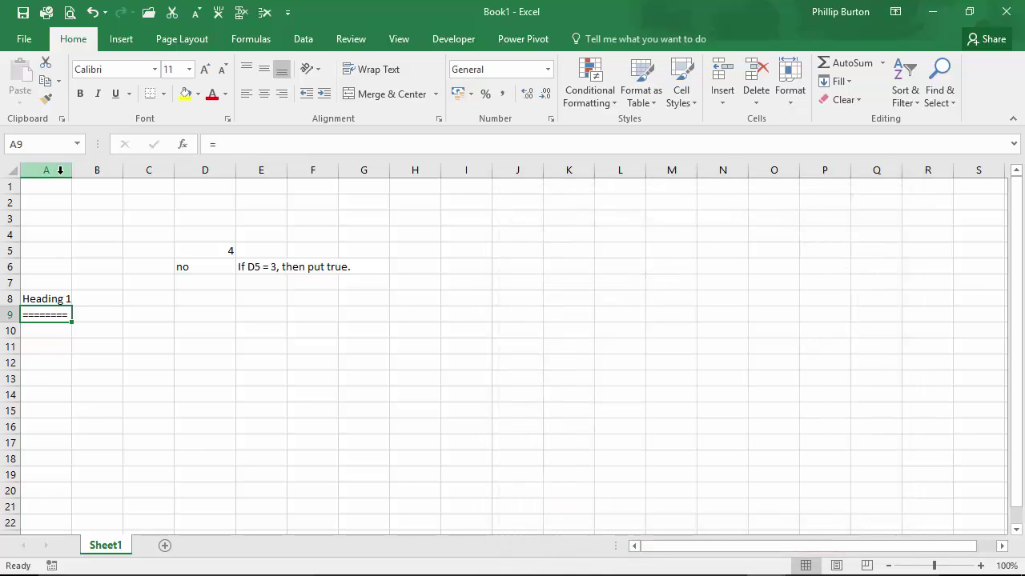
{"action": "mouse_move", "coordinate": [72, 171]}
{"action": "left_mouse_down"}
{"action": "mouse_move", "coordinate": [266, 171]}
{"action": "mouse_move", "coordinate": [83, 170]}
{"action": "left_mouse_up"}
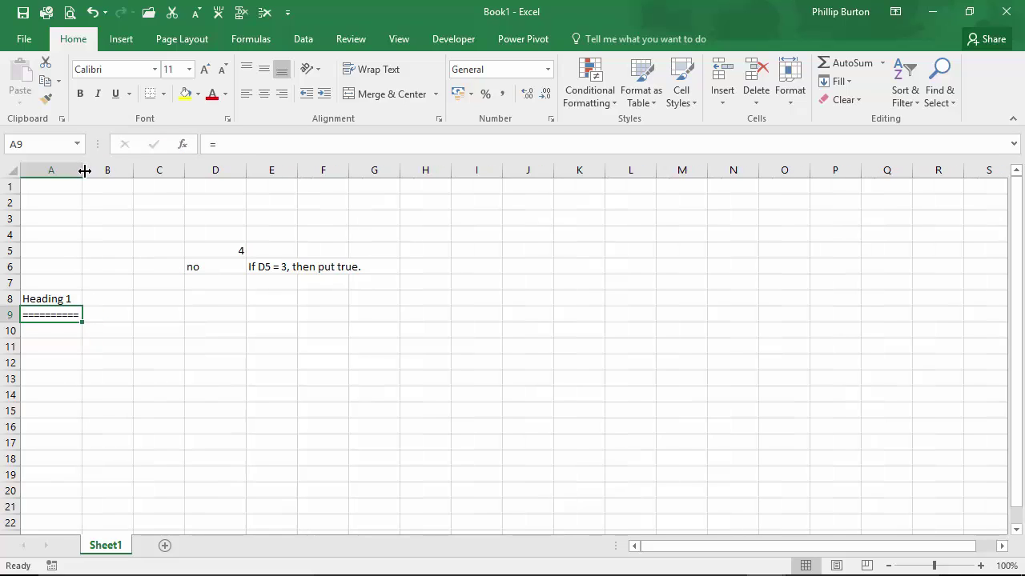
{"action": "left_click", "coordinate": [56, 345]}
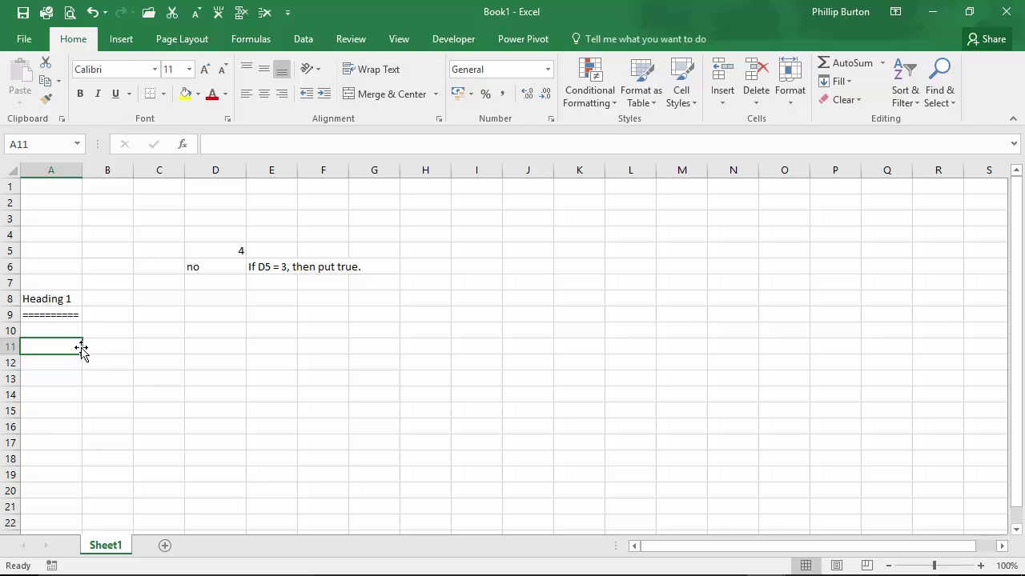
- Enter a lone = in A11 and == in A12, accepting Excel's correction prompt
{"action": "type", "text": "="}
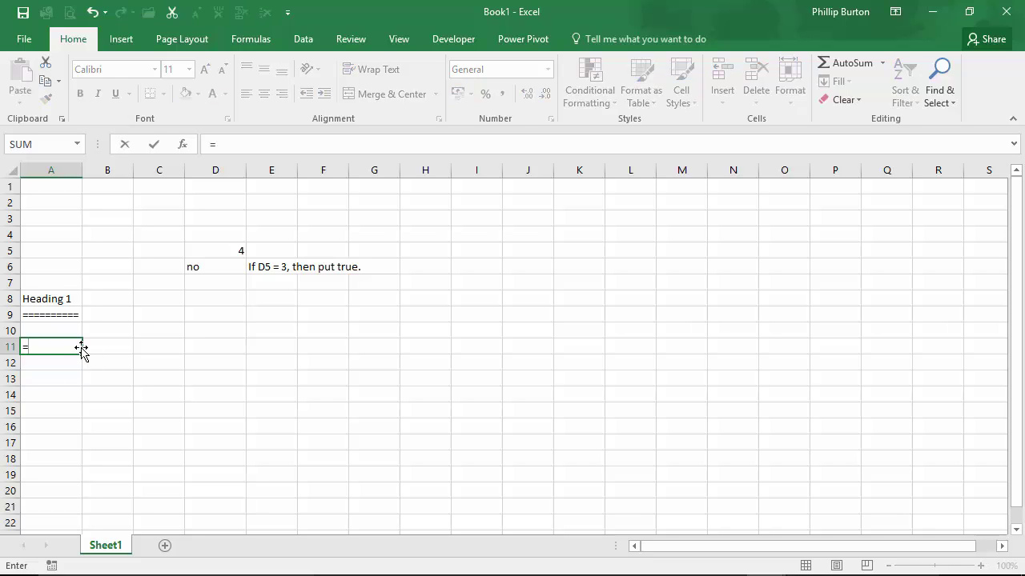
{"action": "key", "text": "Return"}
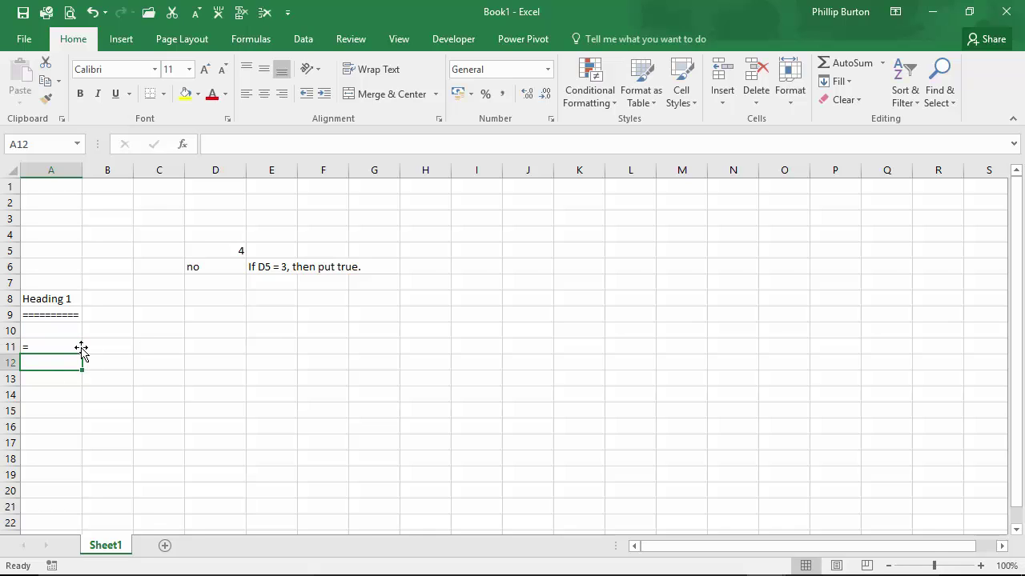
{"action": "type", "text": "=="}
{"action": "key", "text": "Return"}
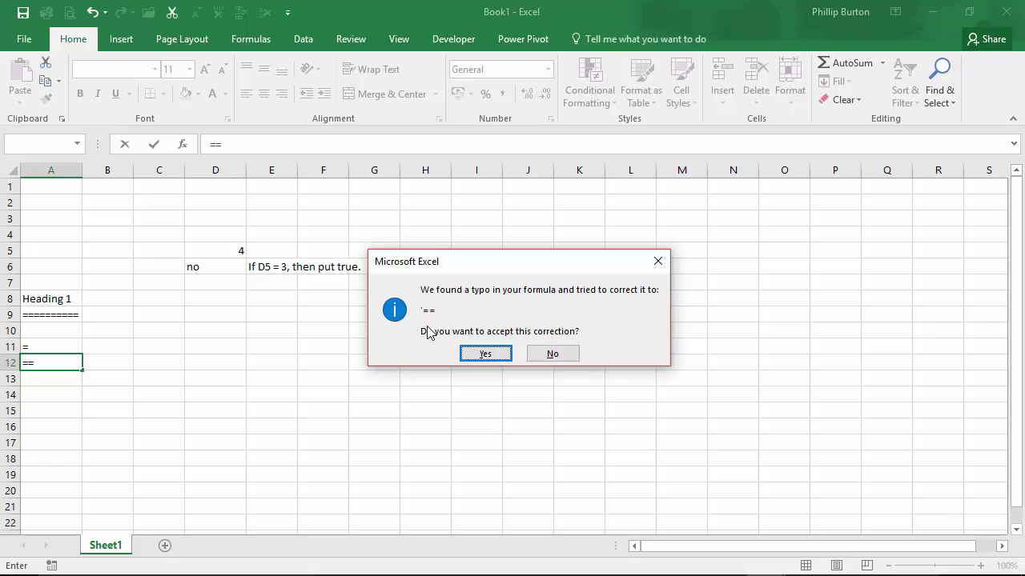
{"action": "left_click", "coordinate": [485, 354]}
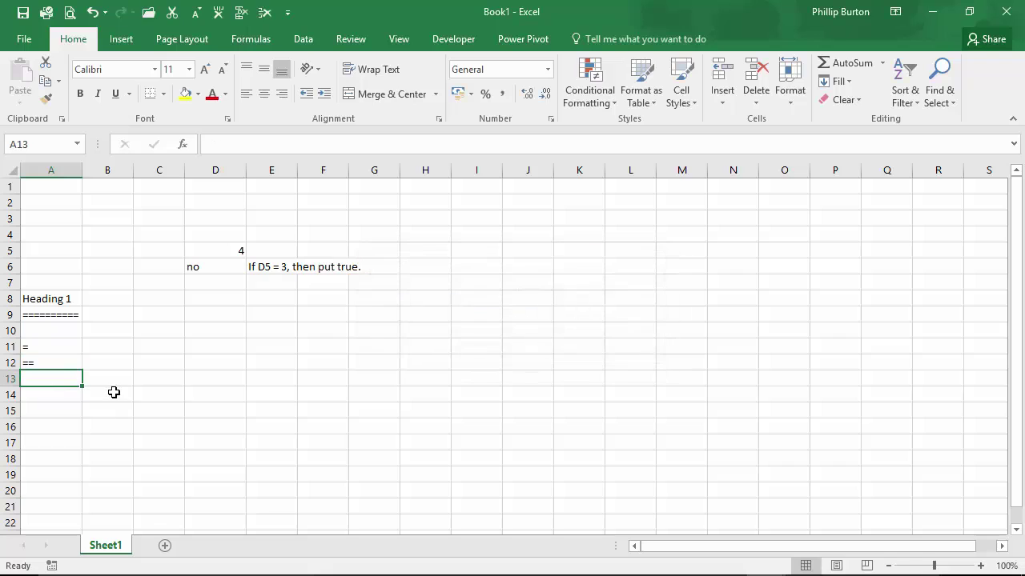
- Enter '== in A13 so it shows == as text, then move back toward D5
{"action": "type", "text": "'=="}
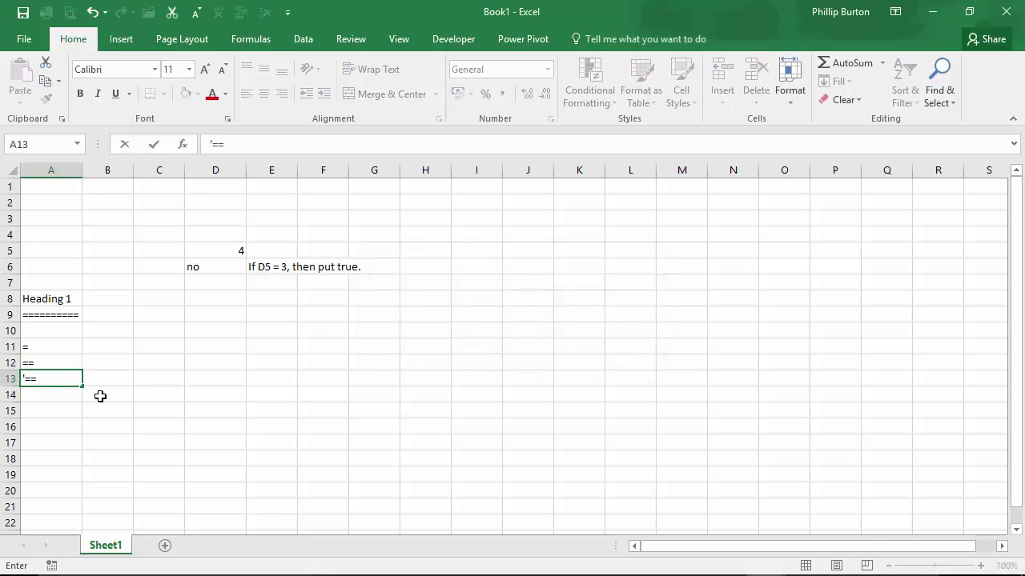
{"action": "key", "text": "Return"}
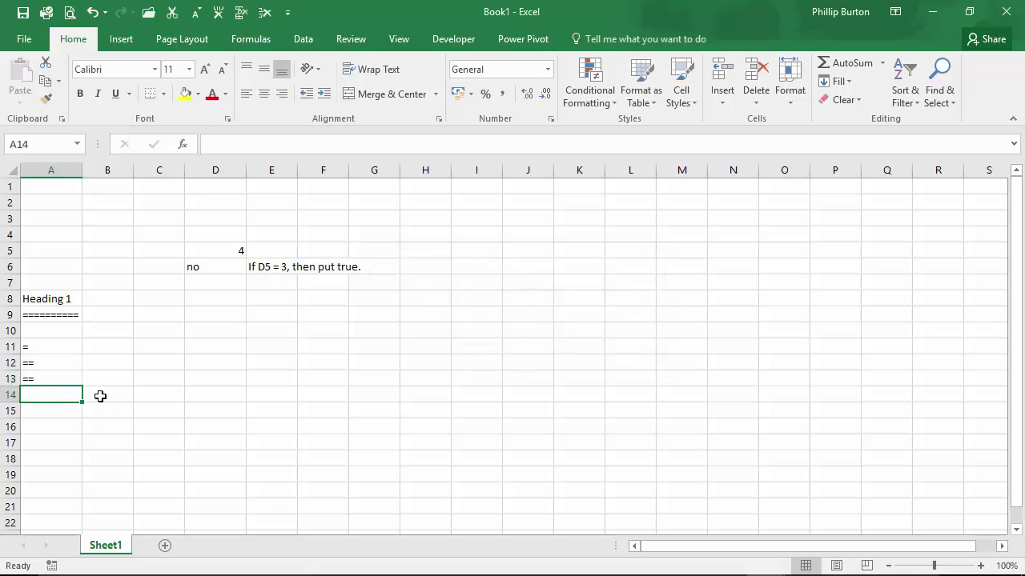
{"action": "key", "text": "Right"}
{"action": "key", "text": "Right"}
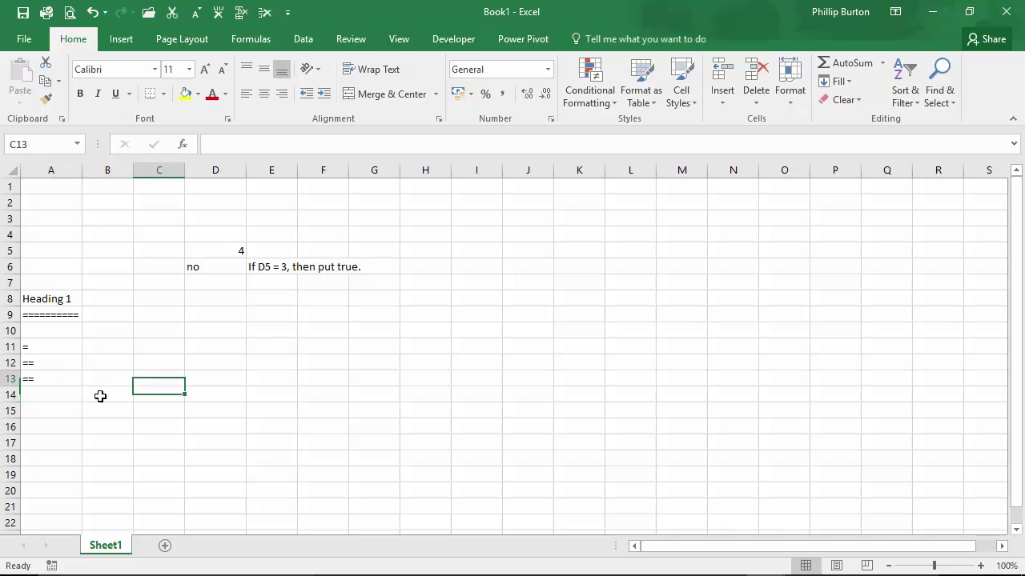
{"action": "key", "text": "Up"}
{"action": "key", "text": "Right"}
{"action": "key", "text": "Up"}
{"action": "key", "text": "Up"}
{"action": "key", "text": "Up"}
{"action": "key", "text": "Up"}
{"action": "key", "text": "Up"}
{"action": "key", "text": "Up"}
{"action": "key", "text": "Up"}
{"action": "key", "text": "Up"}
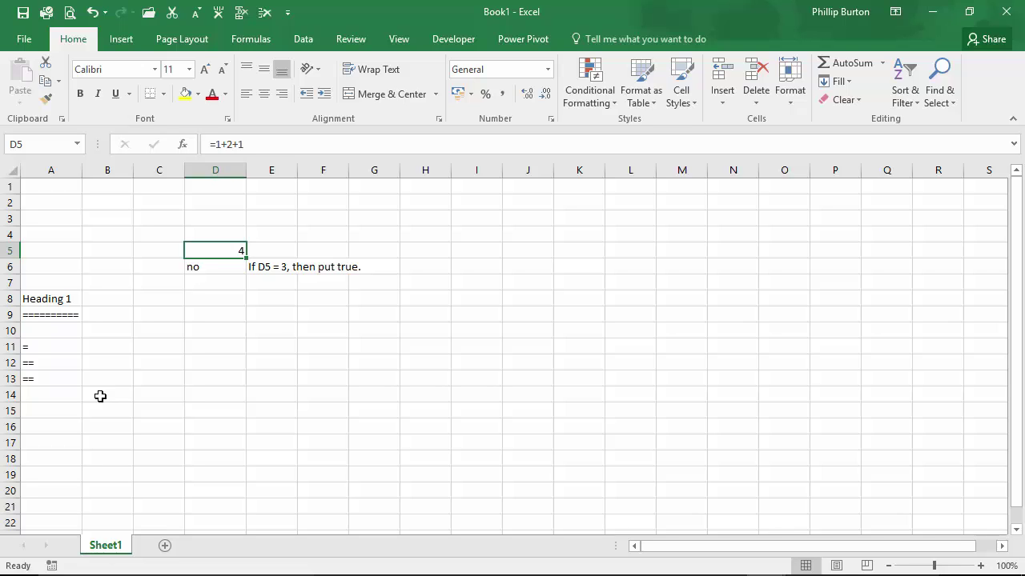
- Enter =1+2+1 in E5 with a leading apostrophe so it shows as text
{"action": "key", "text": "Right"}
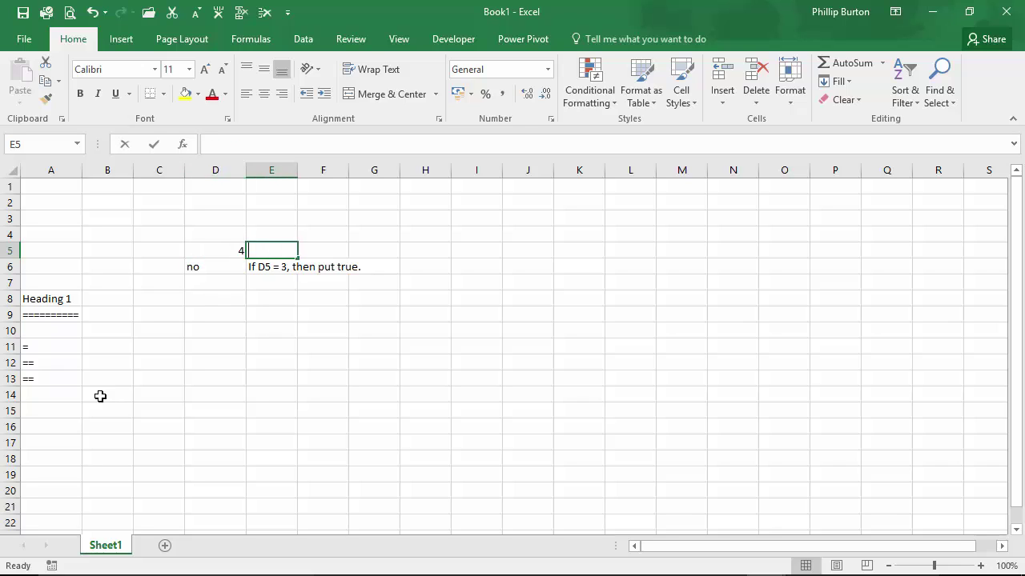
{"action": "type", "text": "=1+2+1"}
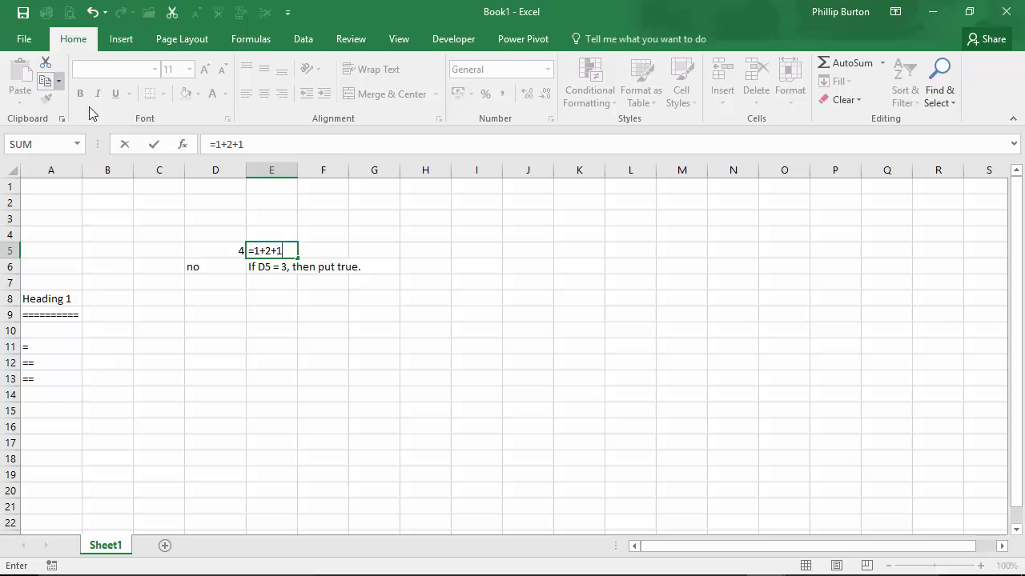
{"action": "left_click", "coordinate": [209, 144]}
{"action": "type", "text": "'"}
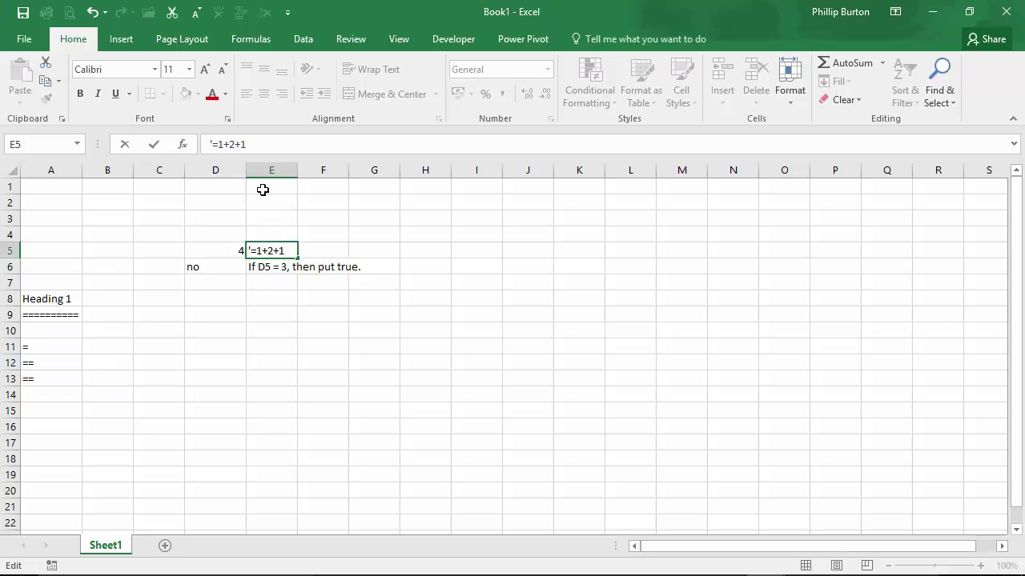
{"action": "key", "text": "Return"}
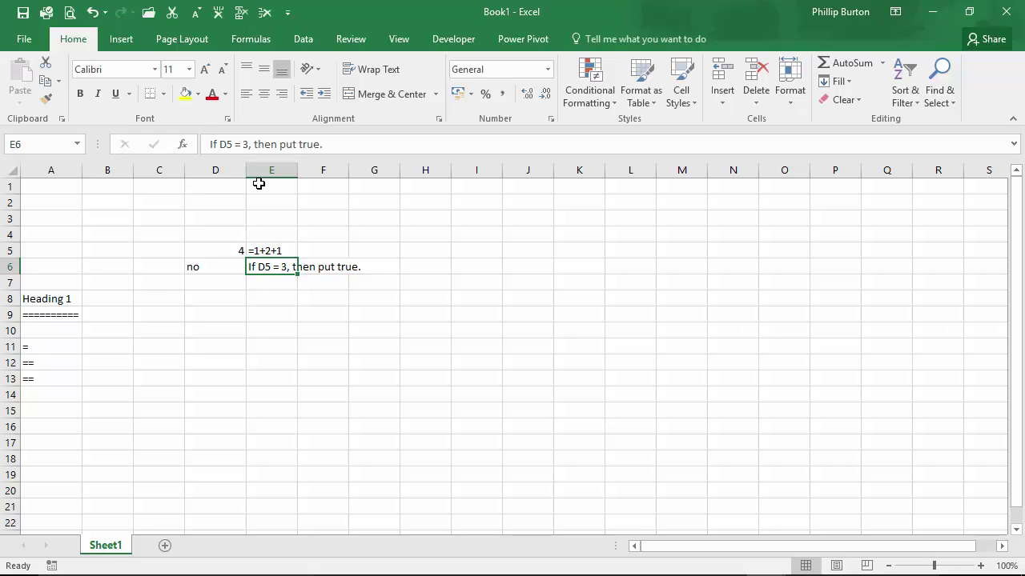
- Format E4 as Text and enter =1+2+1 so it displays literally
{"action": "key", "text": "Up"}
{"action": "key", "text": "Up"}
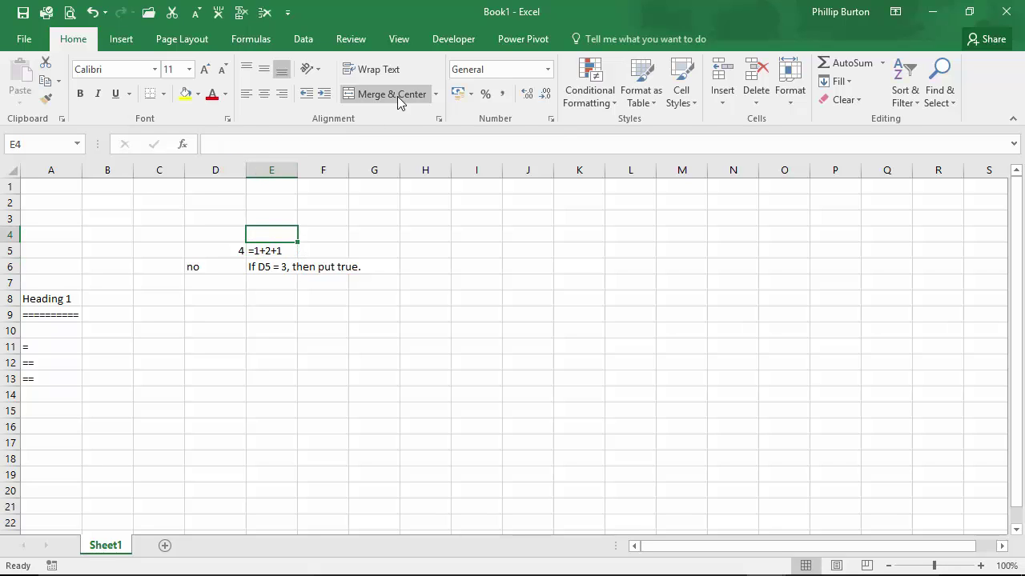
{"action": "left_click", "coordinate": [548, 74]}
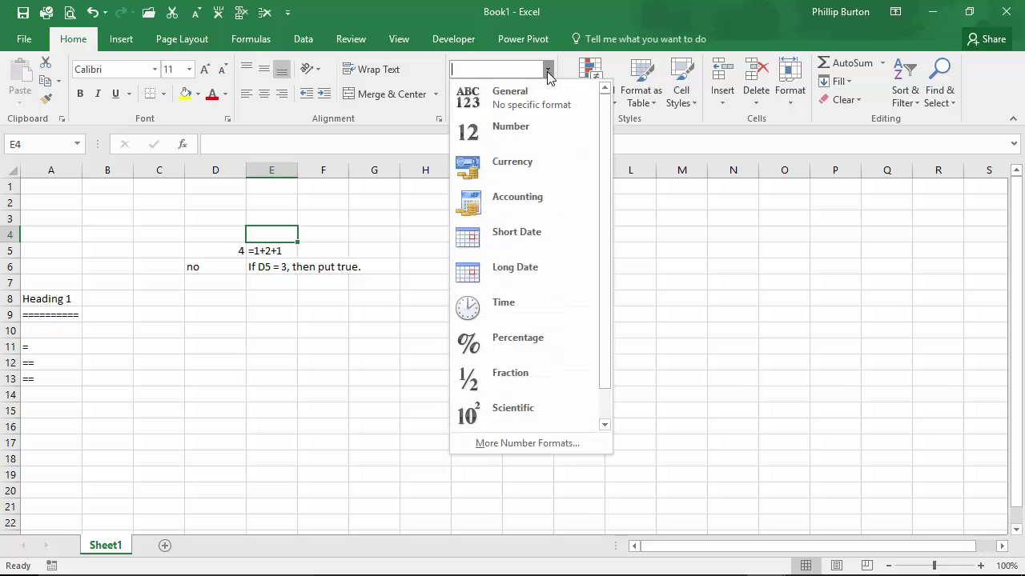
{"action": "left_click", "coordinate": [604, 424]}
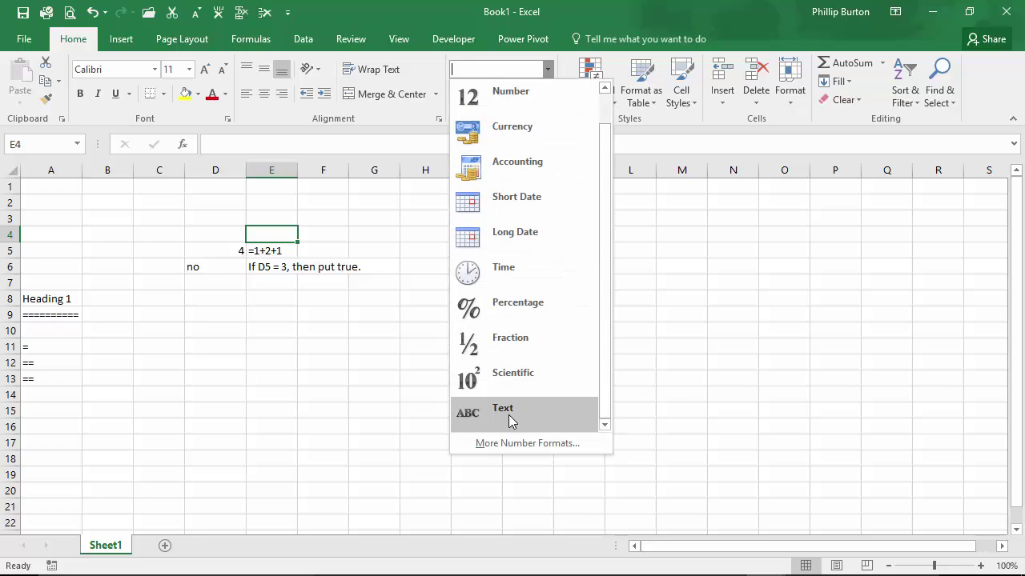
{"action": "left_click", "coordinate": [510, 418]}
{"action": "type", "text": "=1+2"}
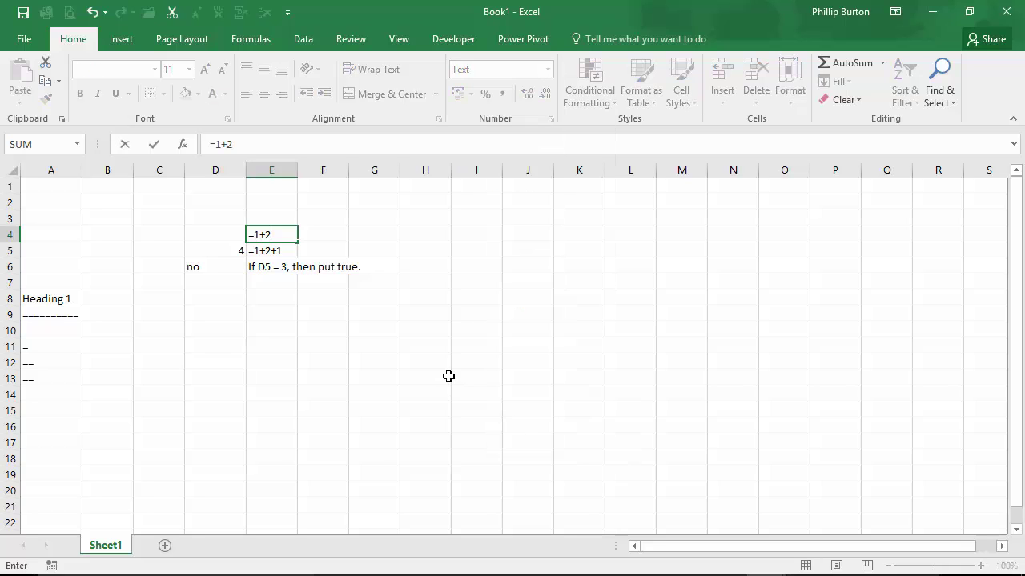
{"action": "key", "text": "Return"}
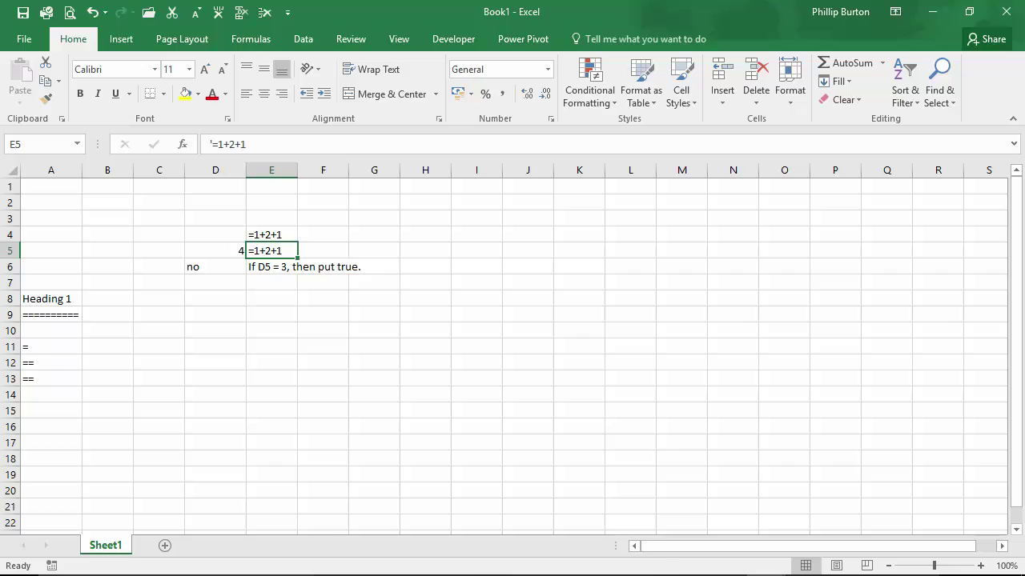
- View the question slide in the slide show, then return to the worksheet and select D5
{"action": "mouse_move", "coordinate": [568, 572]}
{"action": "left_click", "coordinate": [580, 549]}
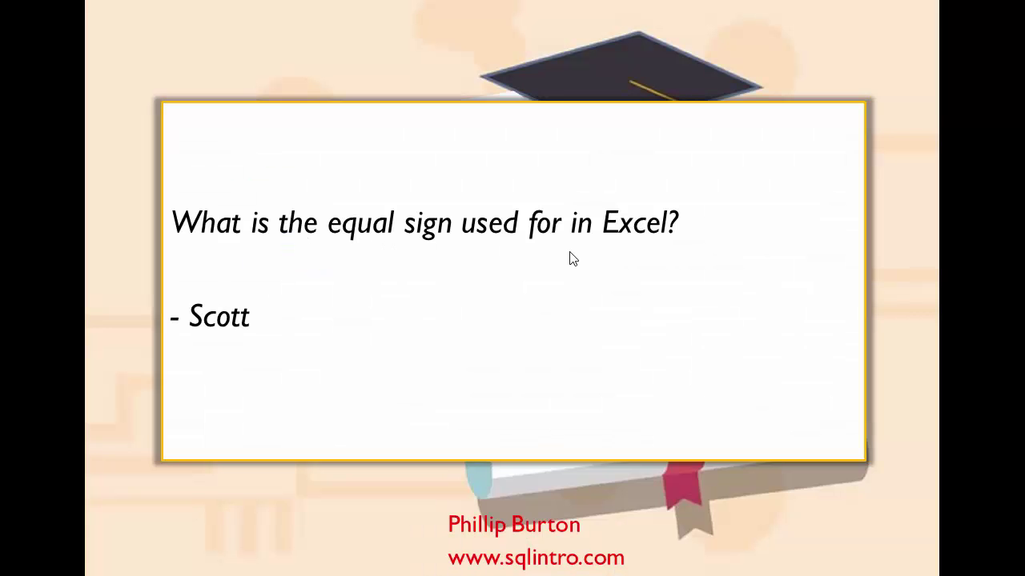
{"action": "key", "text": "alt+Tab"}
{"action": "left_click", "coordinate": [237, 251]}
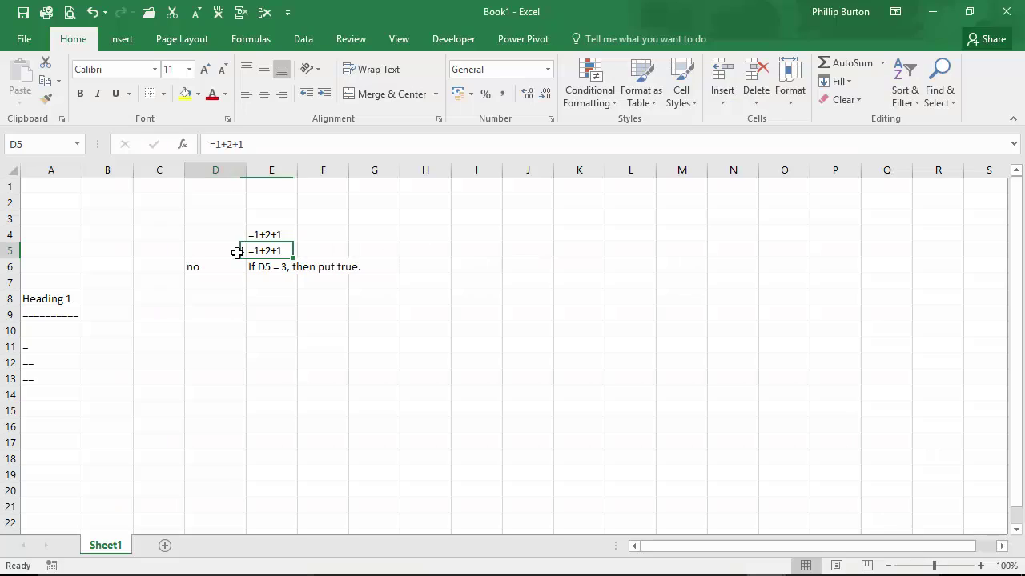
{"action": "left_click", "coordinate": [216, 147]}
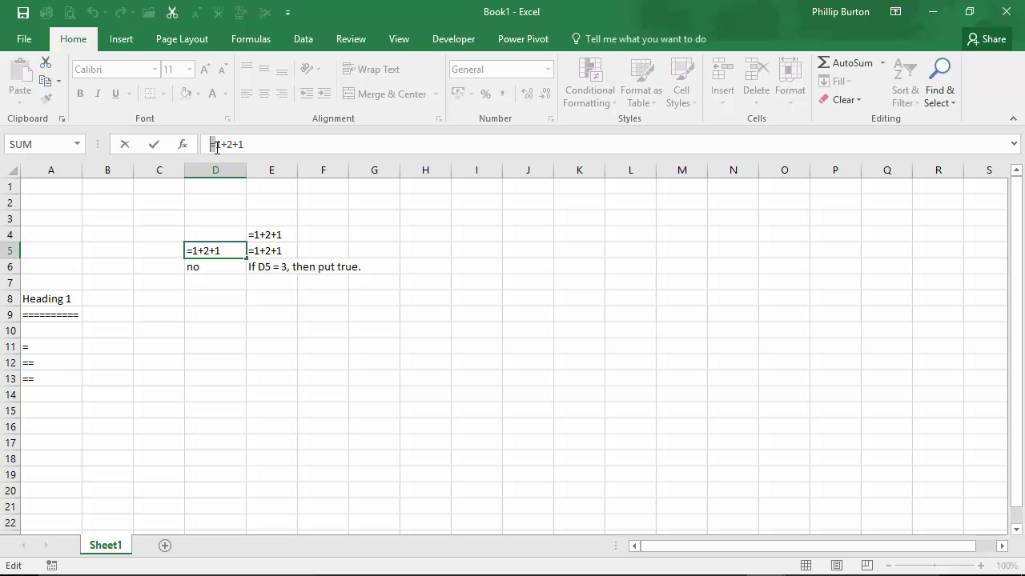
{"action": "key", "text": "Escape"}
{"action": "left_click", "coordinate": [217, 267]}
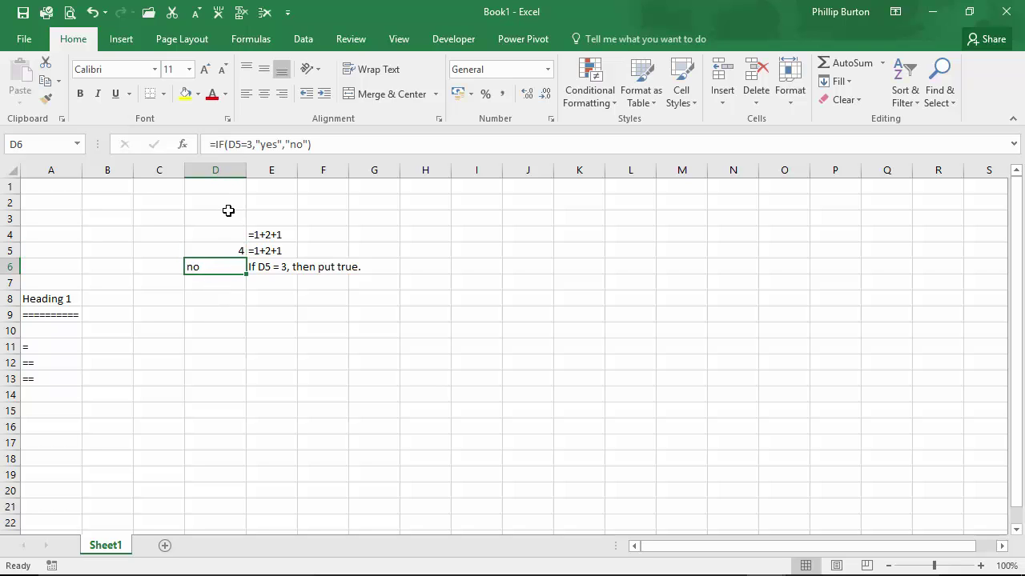
{"action": "left_click", "coordinate": [247, 144]}
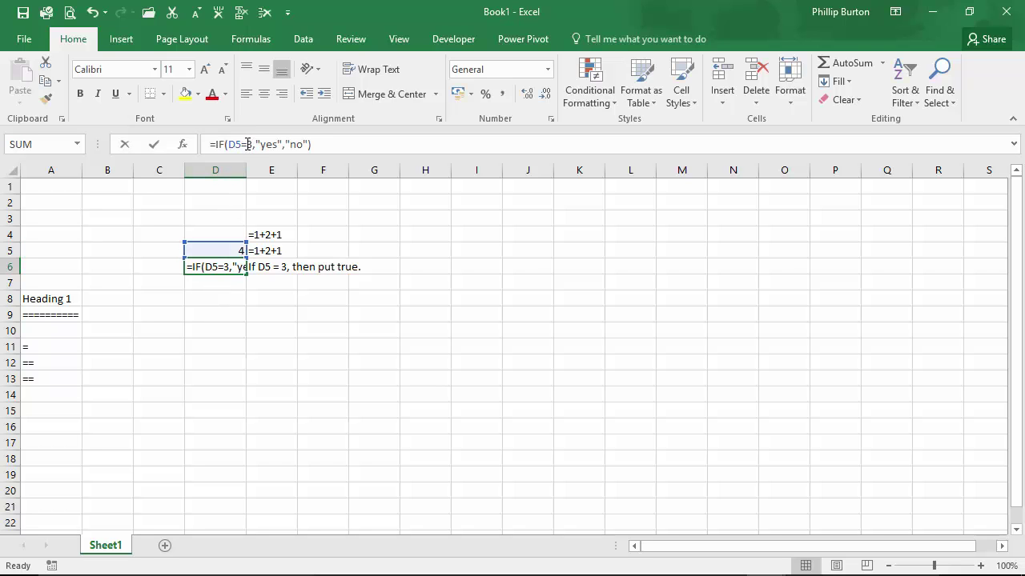
{"action": "left_click", "coordinate": [242, 144]}
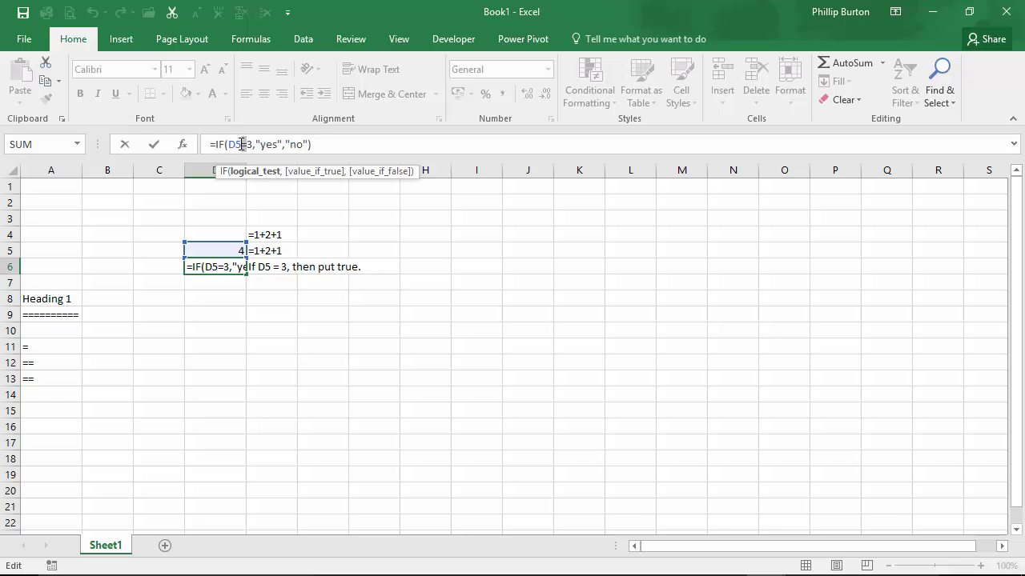
{"action": "left_click_drag", "start_coordinate": [56, 316], "coordinate": [63, 381]}
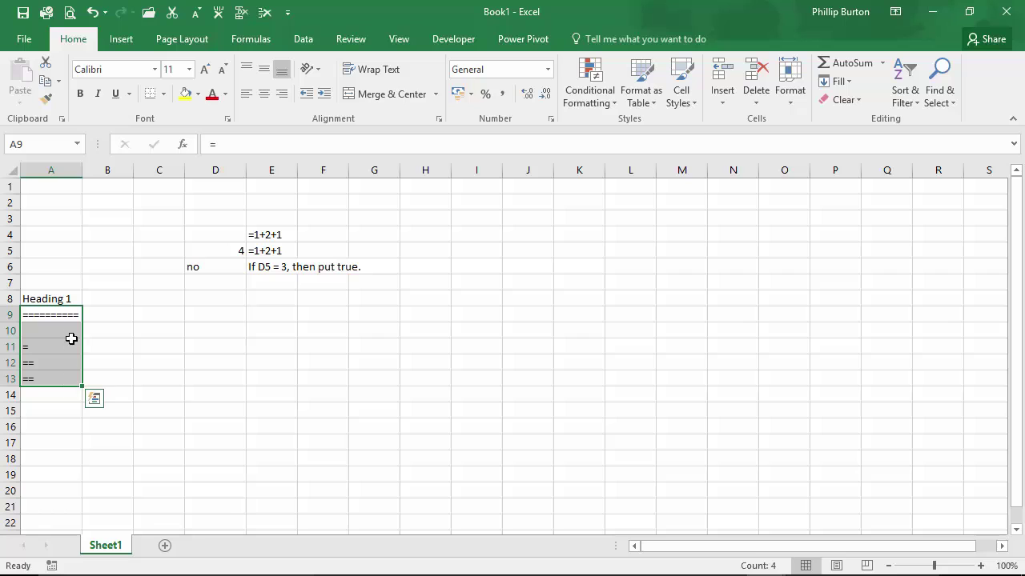
{"action": "left_click", "coordinate": [439, 118]}
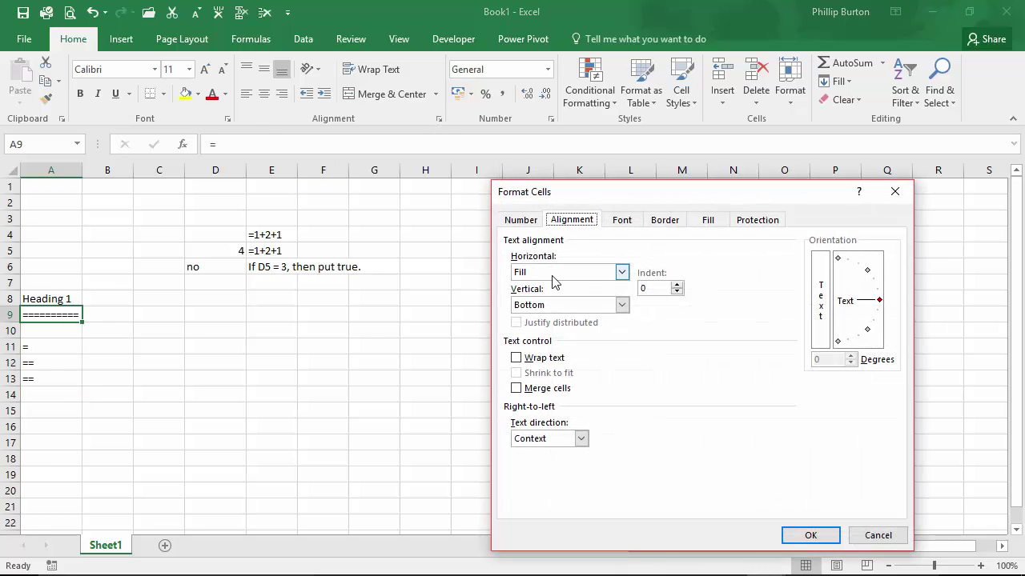
{"action": "left_click", "coordinate": [890, 534]}
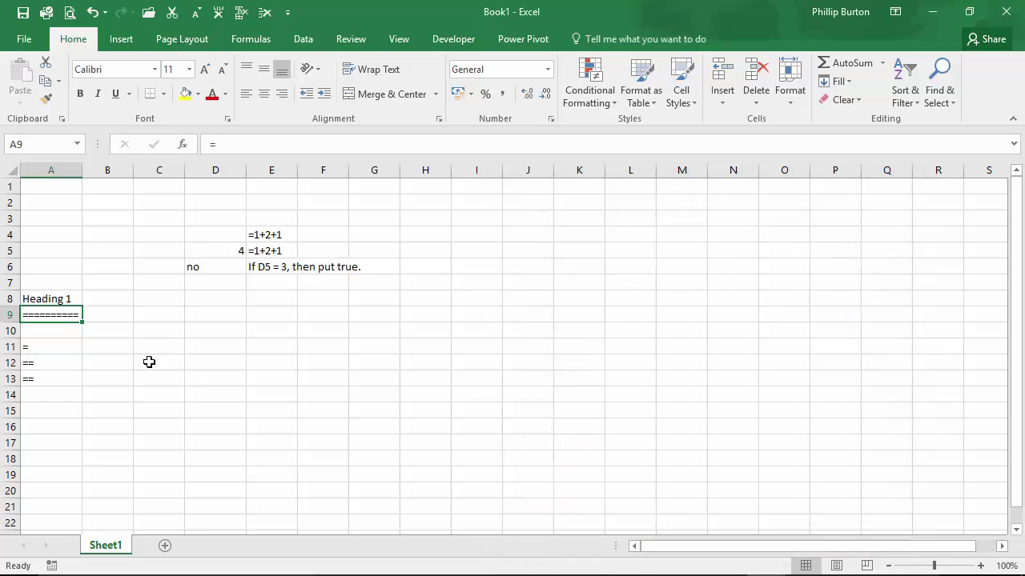